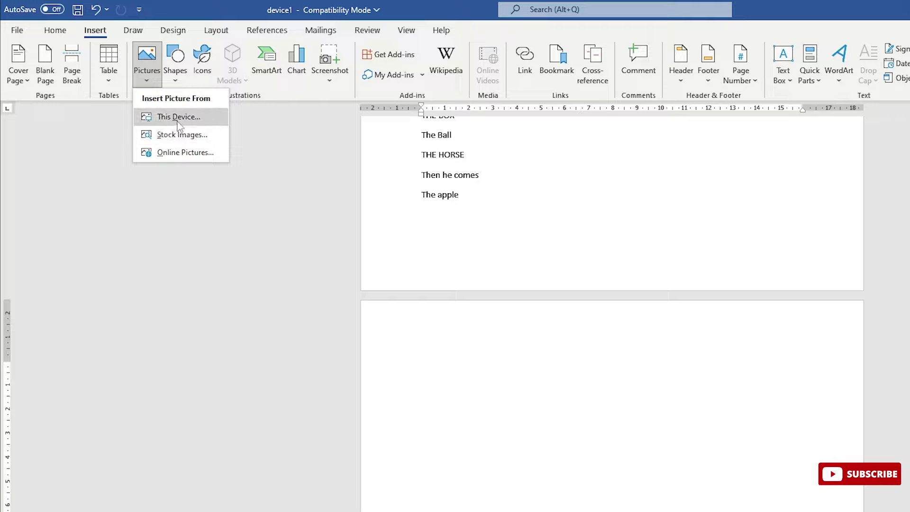
Step: Insert the picture IMG_1410 from this device's Pictures folder onto the blank page
click(179, 117)
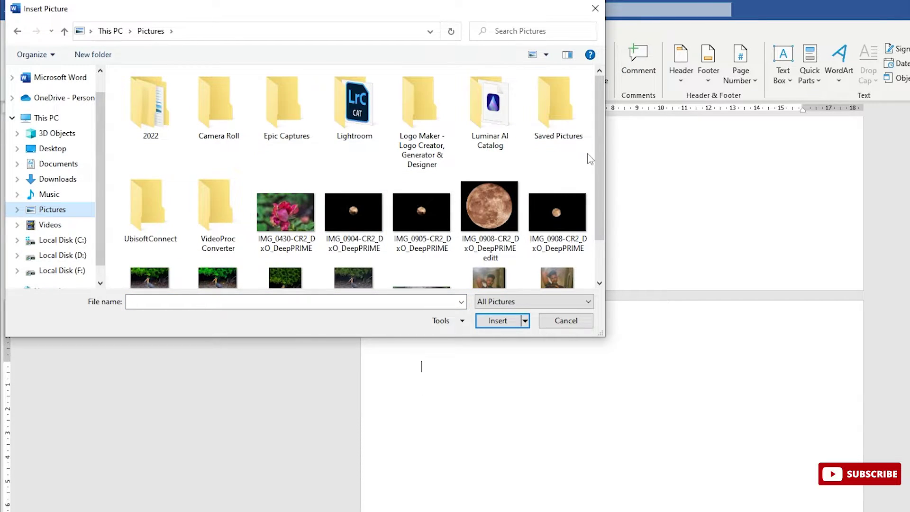
scroll(600, 235, down, 1)
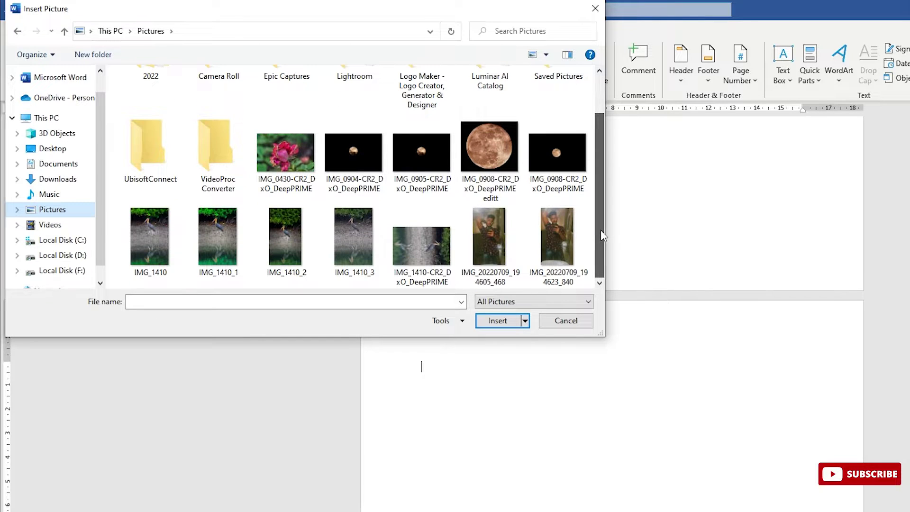
click(152, 232)
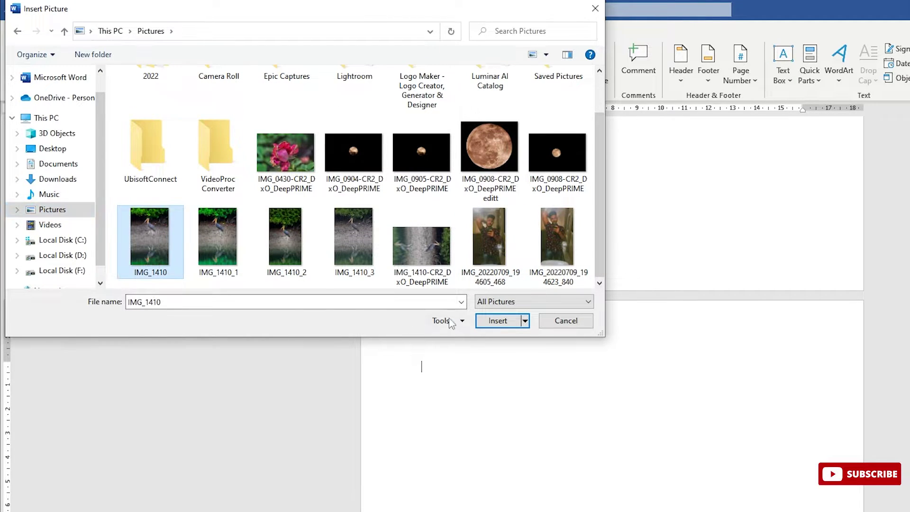
click(498, 320)
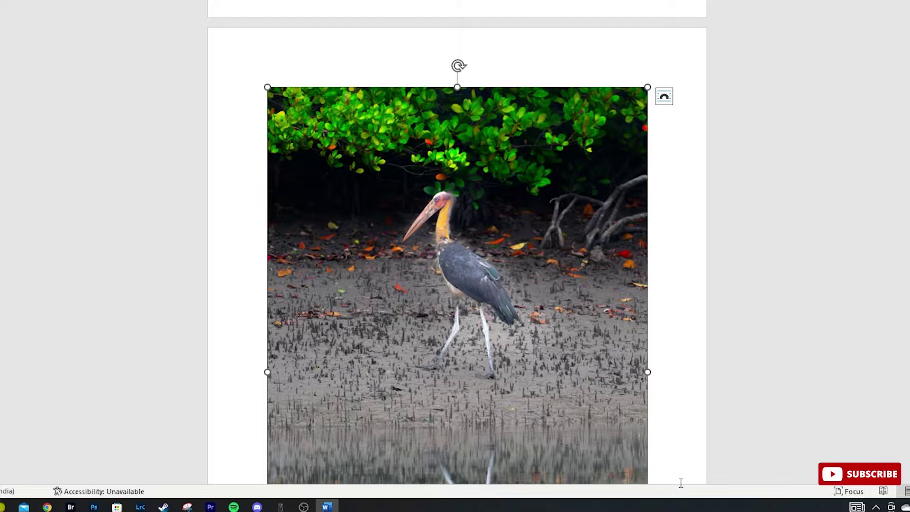
Step: Shrink the bird picture proportionally to about 10.8 cm high and 7.2 cm wide, and deselect it
scroll(689, 282, down, 4)
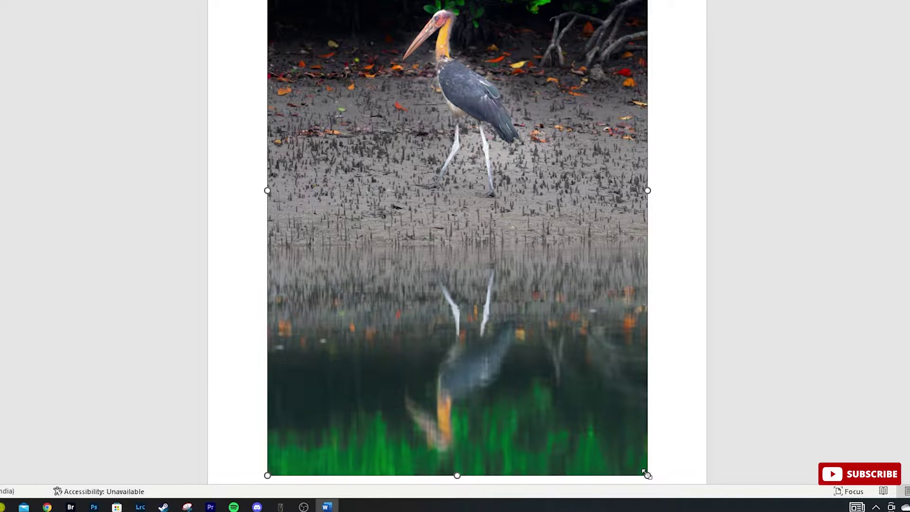
drag(647, 474, 451, 301)
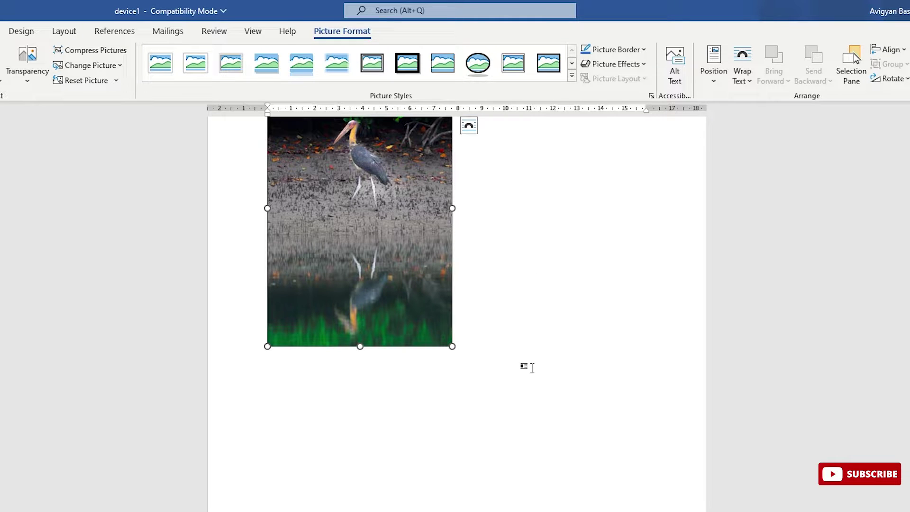
scroll(530, 368, up, 4)
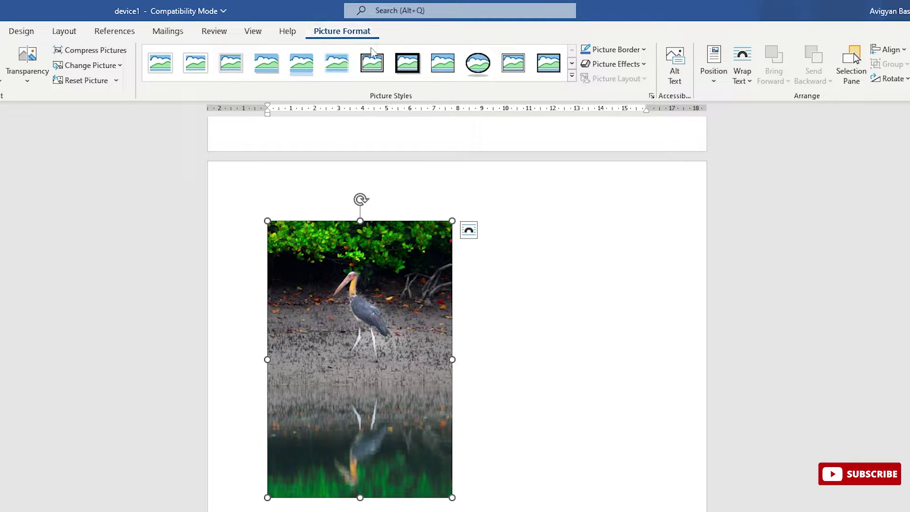
click(489, 410)
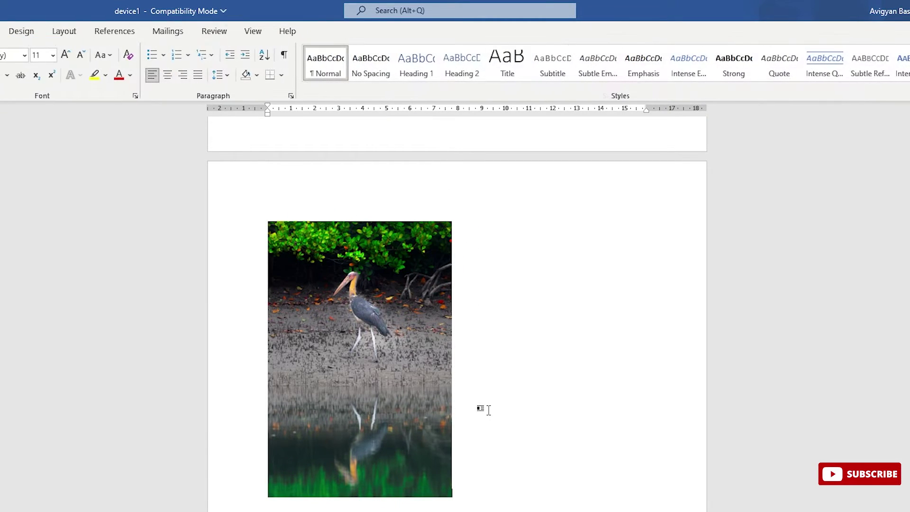
Step: Try removing the bird picture's background with the automatic selection, and discard all the background removal changes
click(390, 327)
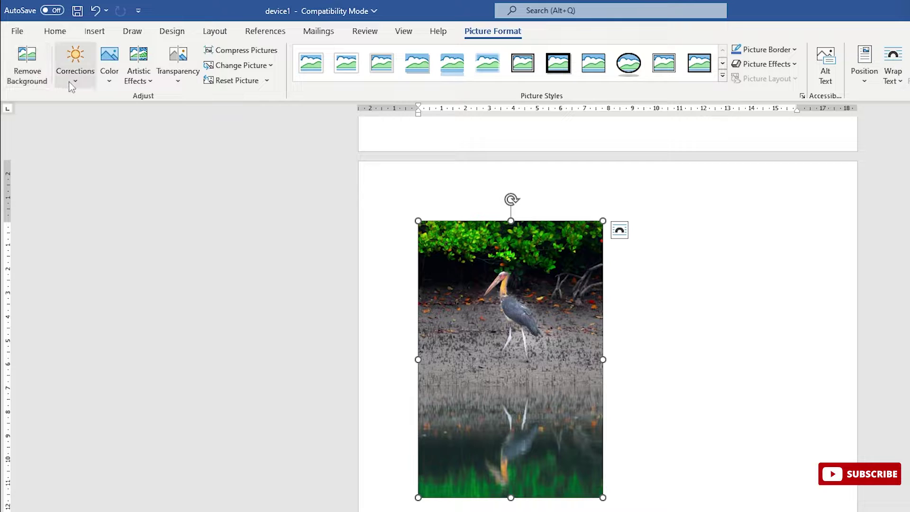
click(26, 76)
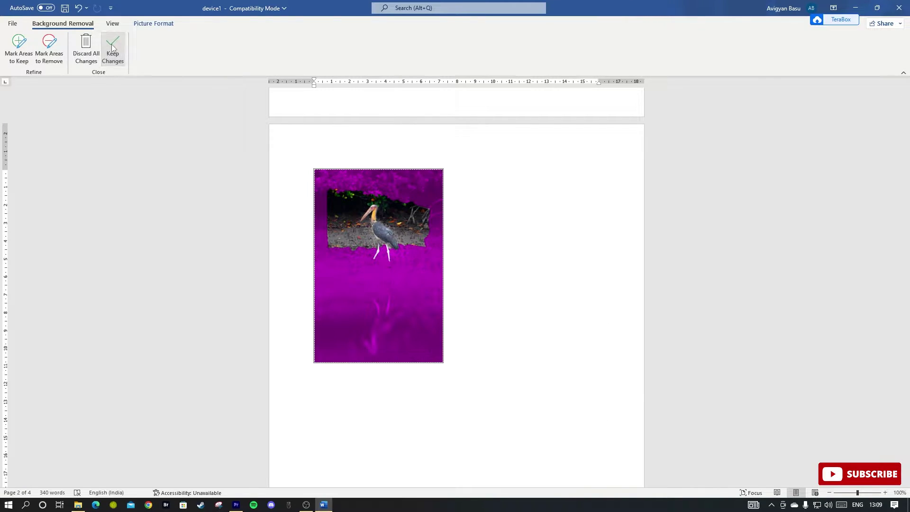
click(112, 48)
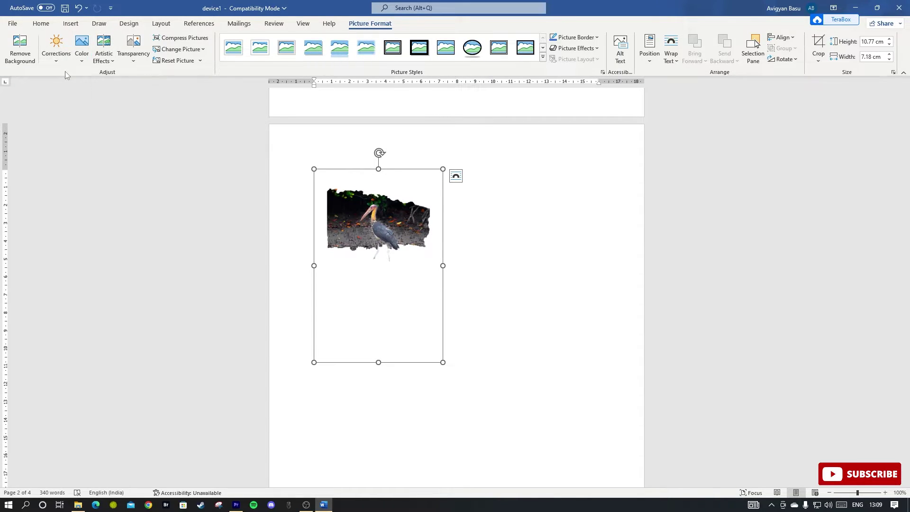
click(21, 50)
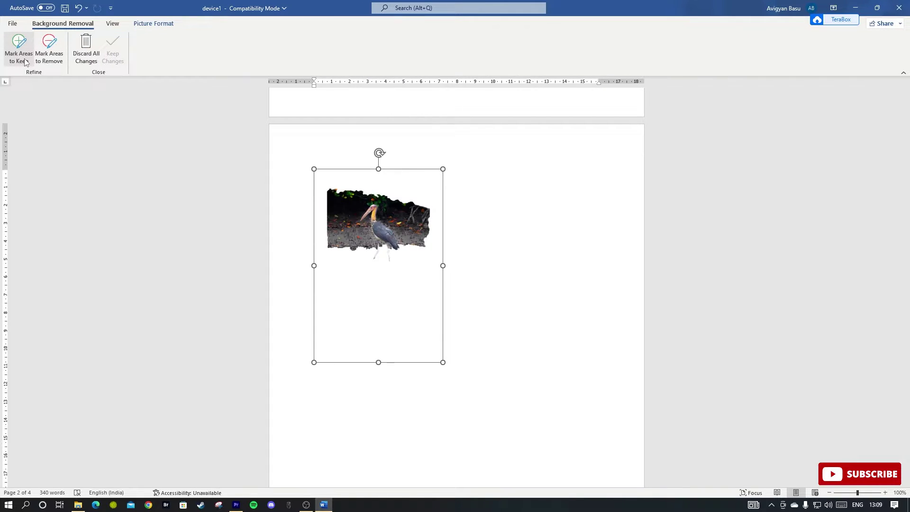
click(87, 57)
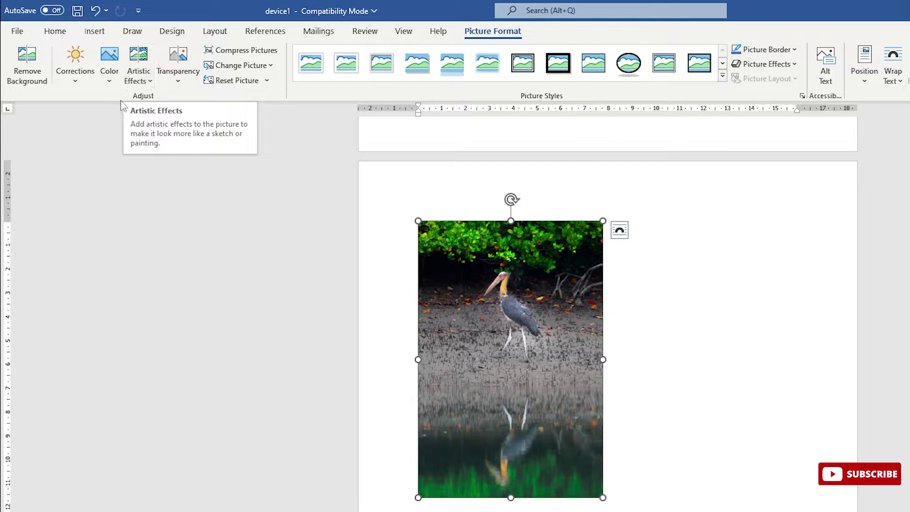
Step: Preview brightness and contrast corrections and recolor variations on the bird picture
click(68, 83)
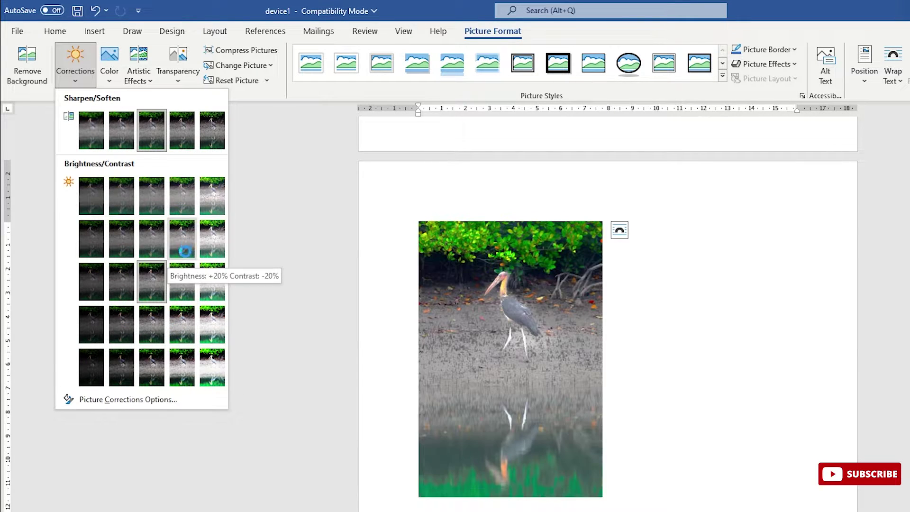
click(108, 81)
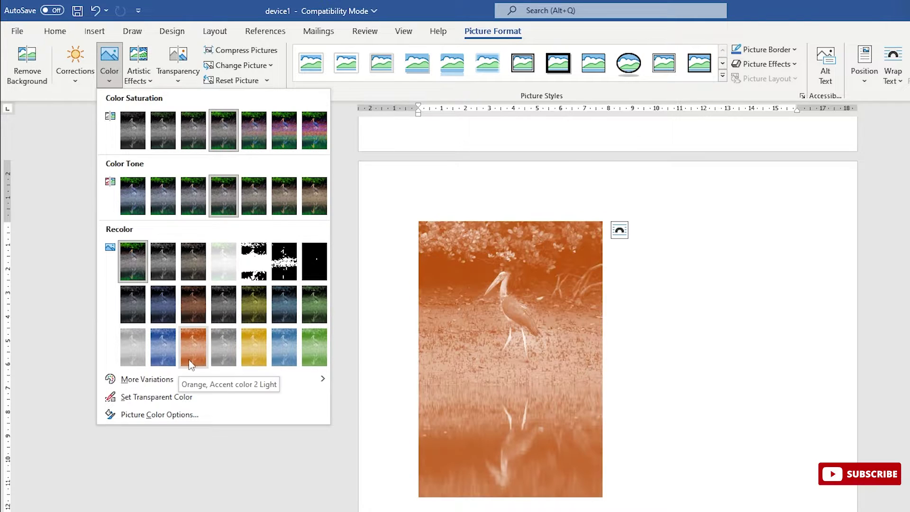
mouse_move(137, 378)
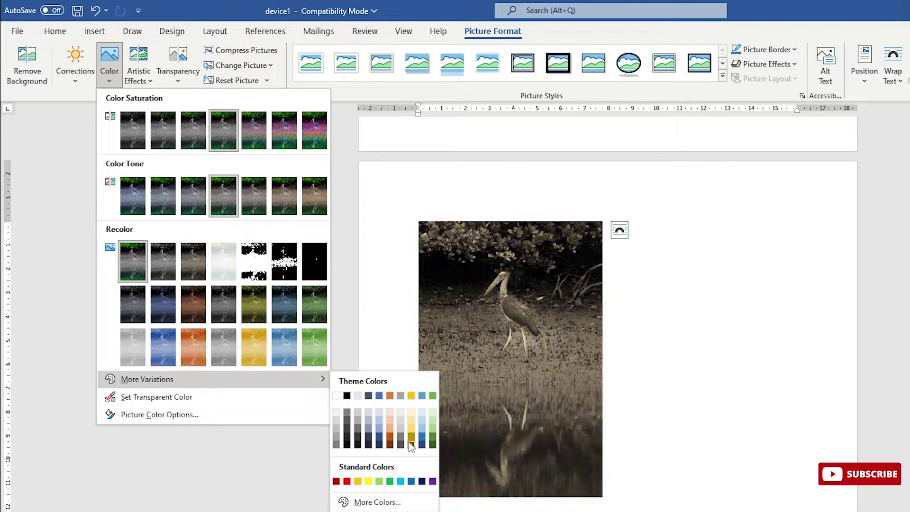
Step: Try setting a dark colour of the bird picture as transparent, and undo it
click(172, 398)
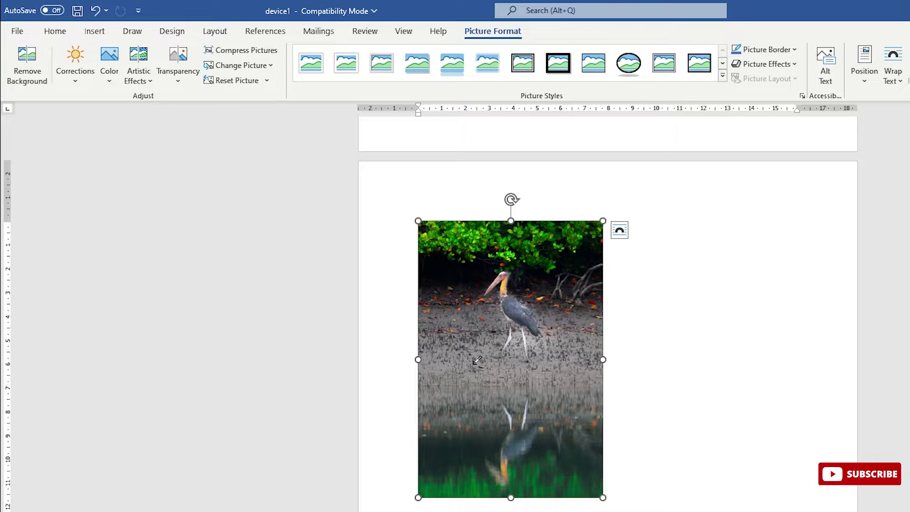
click(440, 316)
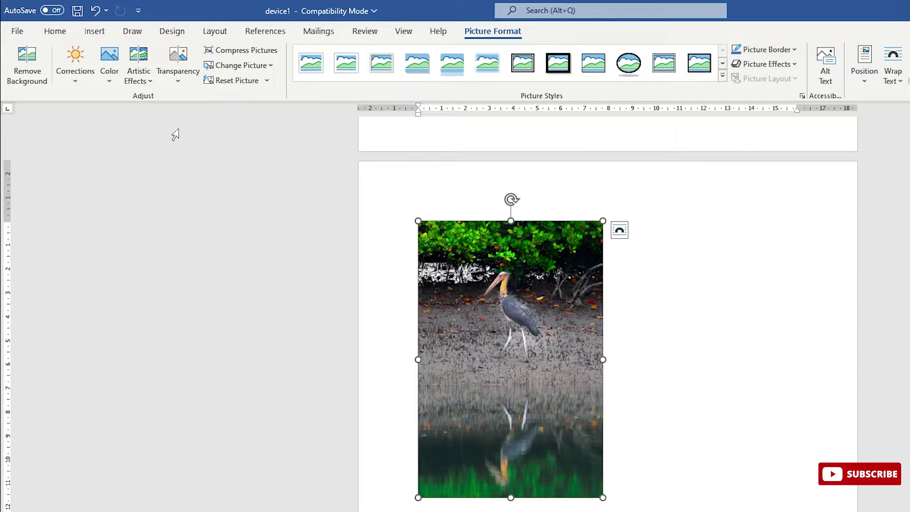
key(ctrl+z)
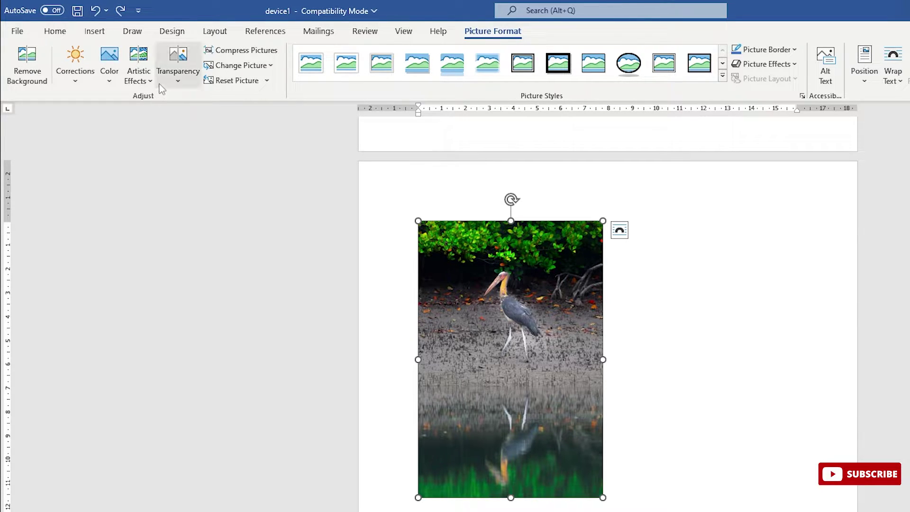
Step: Review the artistic effects, colour and transparency presets offered for the bird picture
click(146, 81)
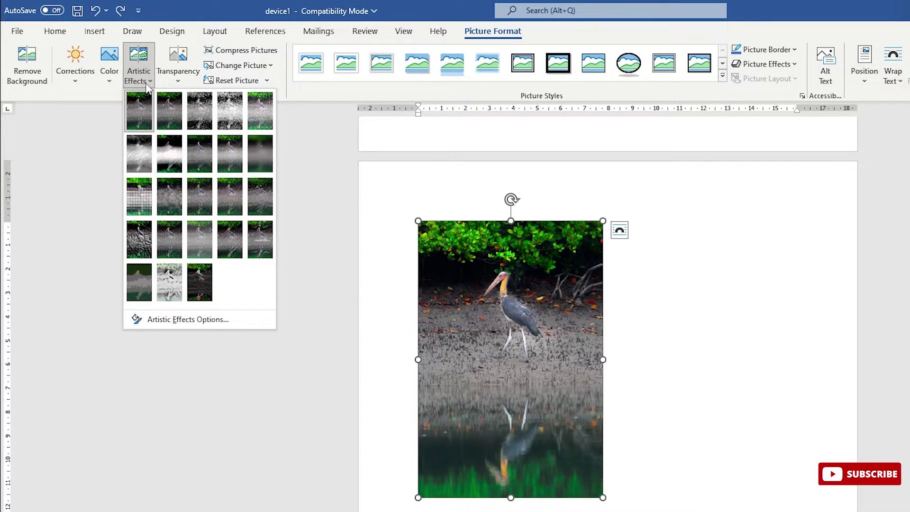
click(117, 82)
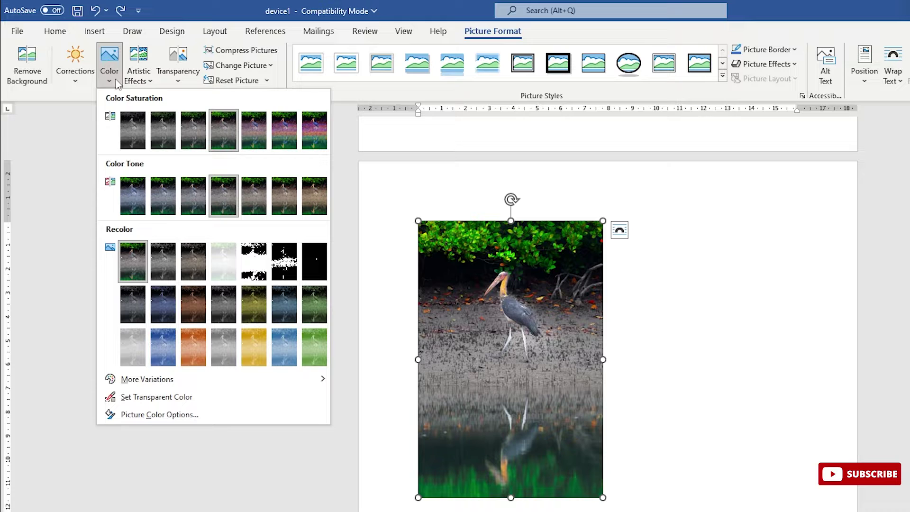
click(189, 84)
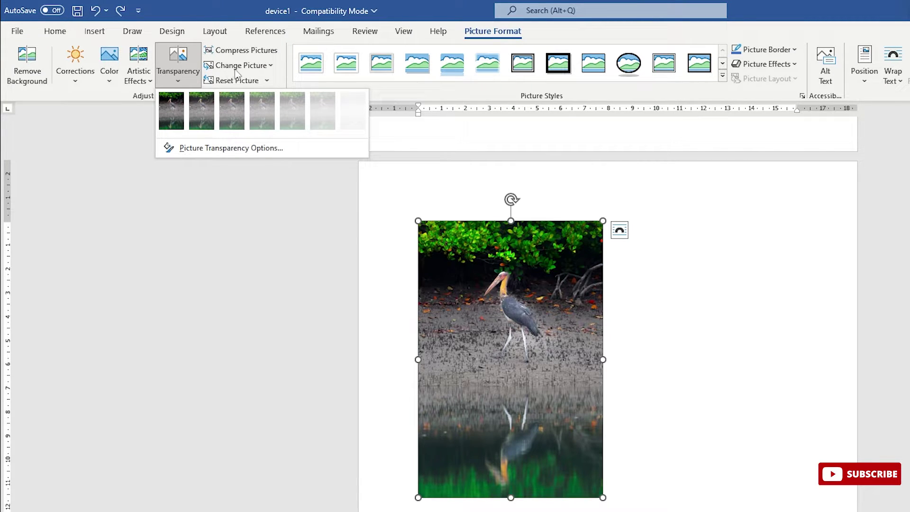
Step: Replace the bird picture with IMG_0430-CR2_DxO_DeepPRIME from this device's Pictures folder
click(269, 66)
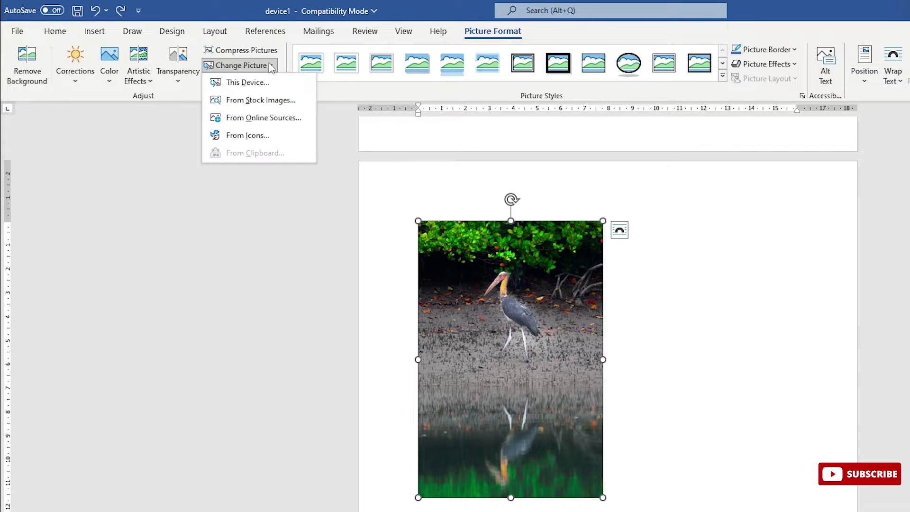
click(263, 88)
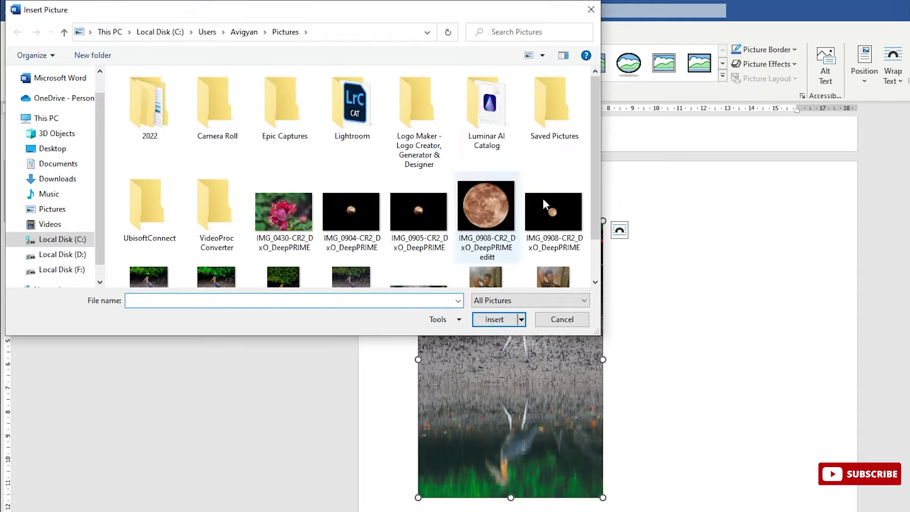
scroll(599, 165, down, 2)
scroll(599, 165, down, 2)
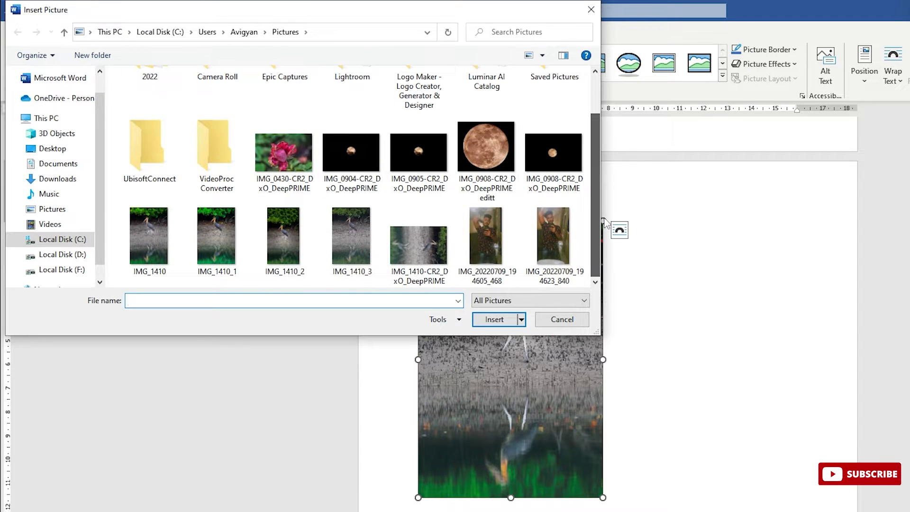
click(283, 152)
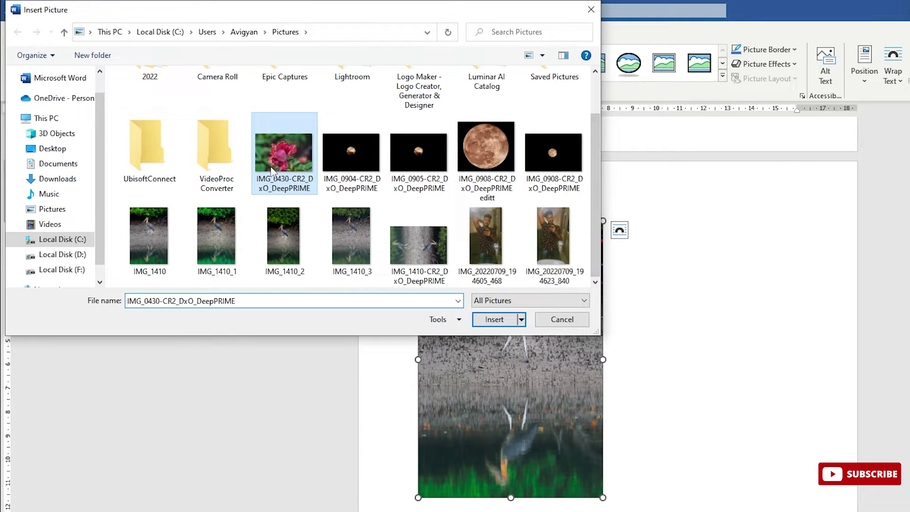
click(505, 320)
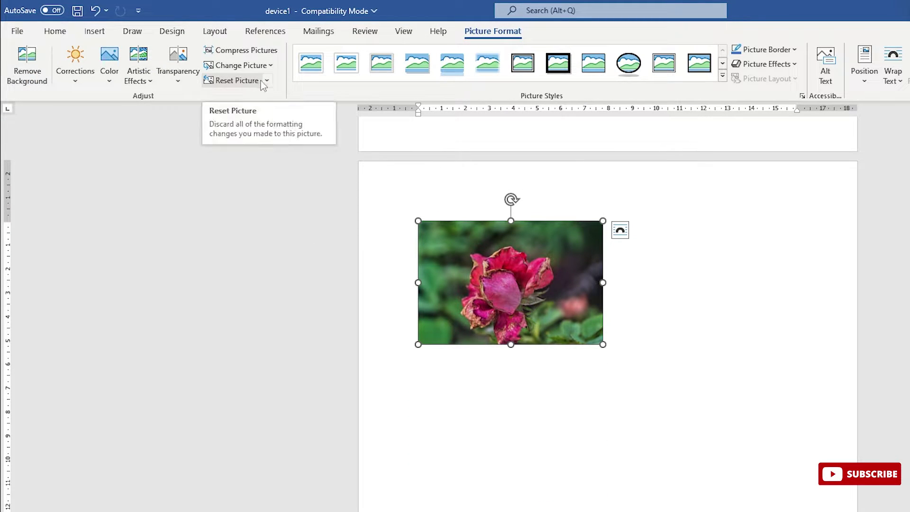
Step: Reset the flower picture's formatting and size, and shrink it proportionally to about 8.5 cm wide
click(244, 80)
click(255, 100)
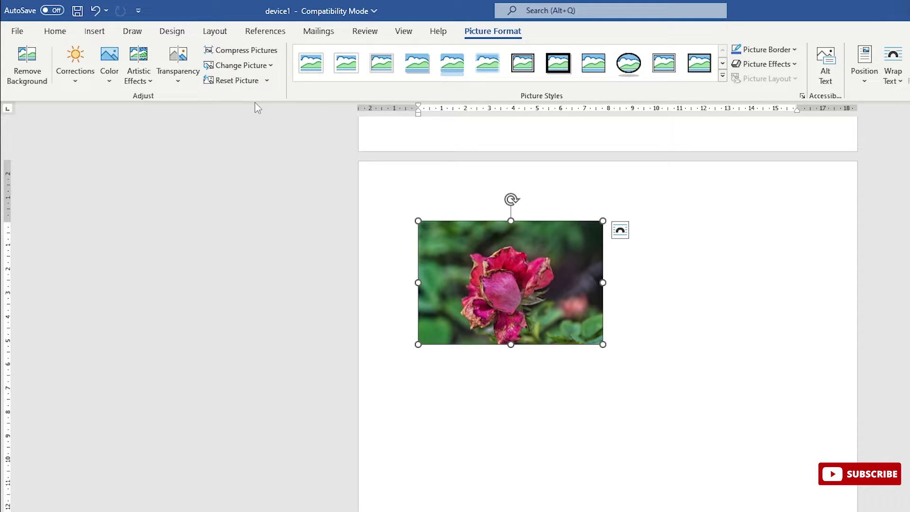
click(268, 81)
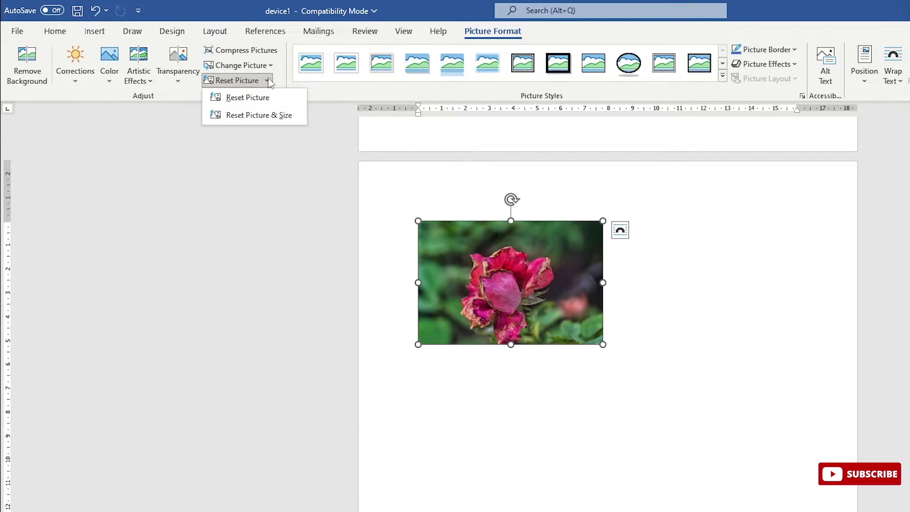
click(259, 116)
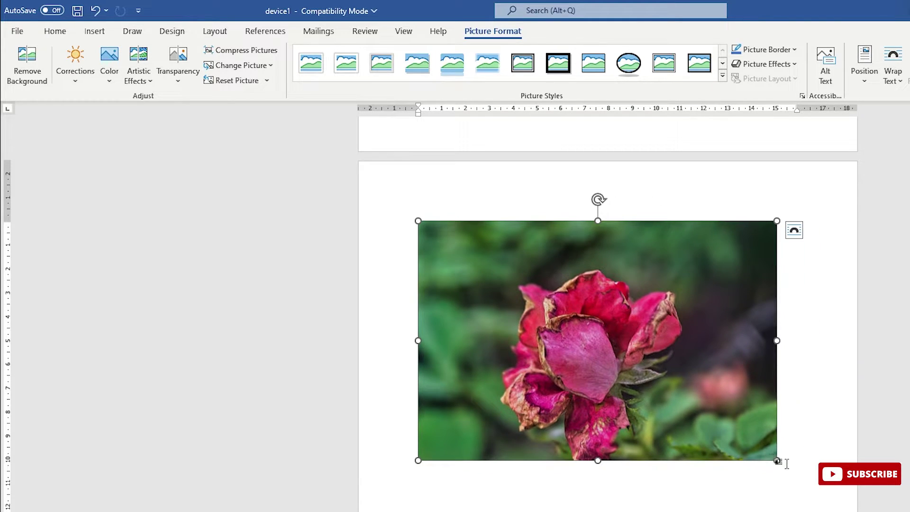
drag(777, 460, 622, 357)
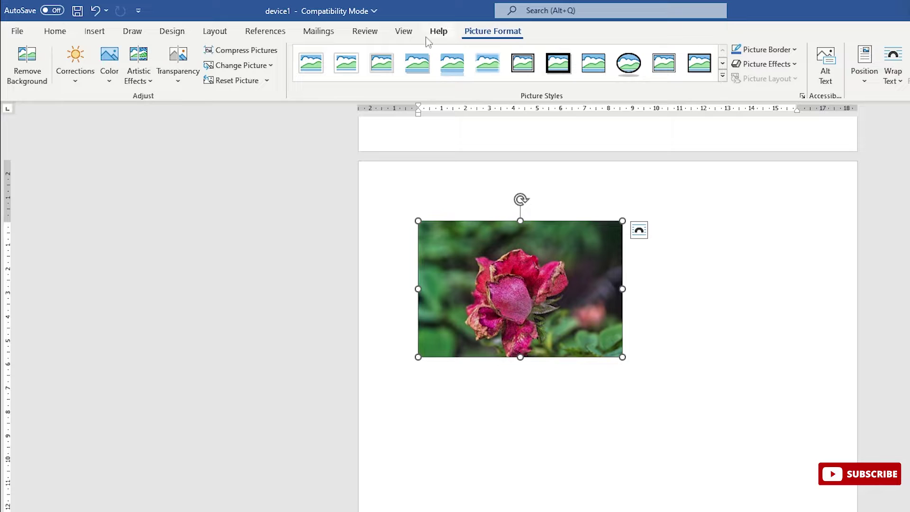
Step: Preview the full gallery of picture styles on the flower picture without applying one
click(722, 77)
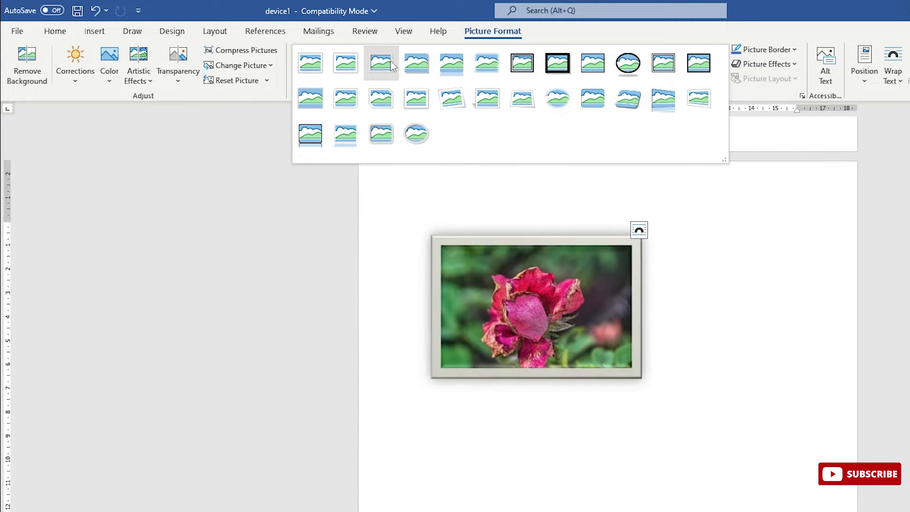
click(807, 96)
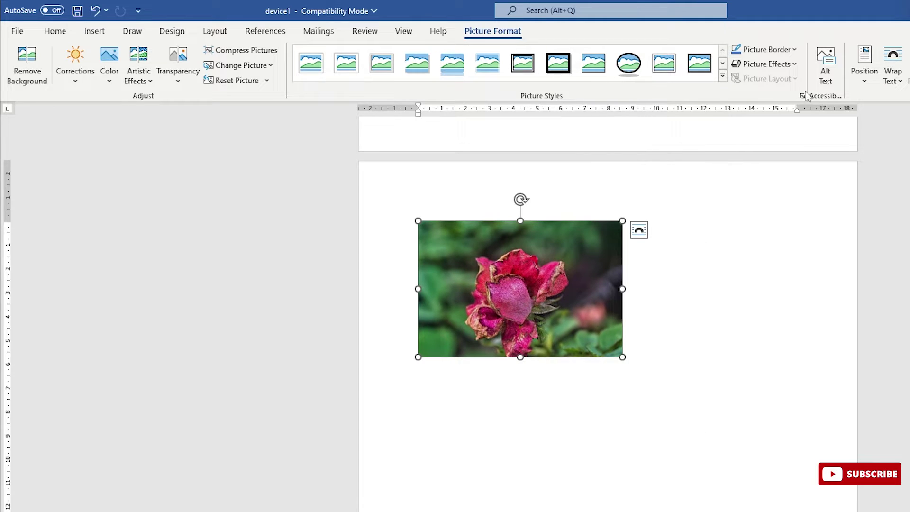
Step: Preview the border weight, sketched, dash and colour options on the flower picture without applying any
click(789, 49)
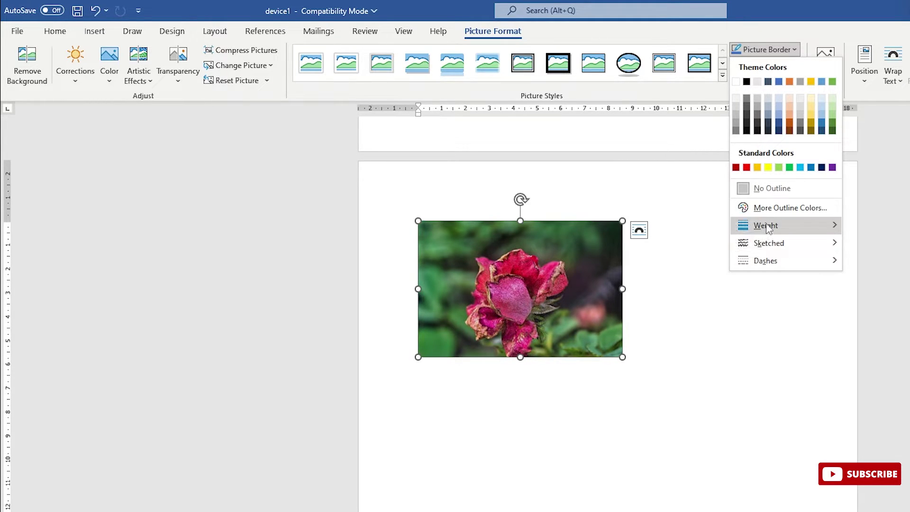
mouse_move(766, 226)
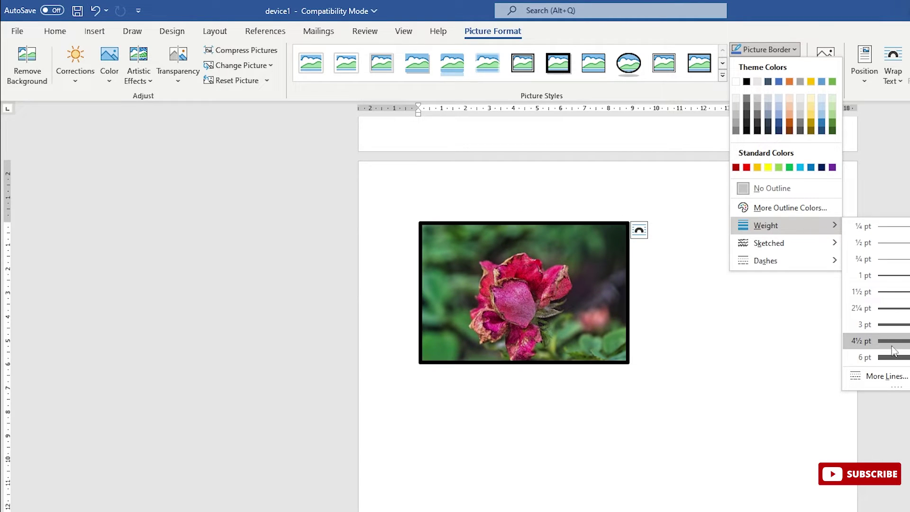
mouse_move(776, 242)
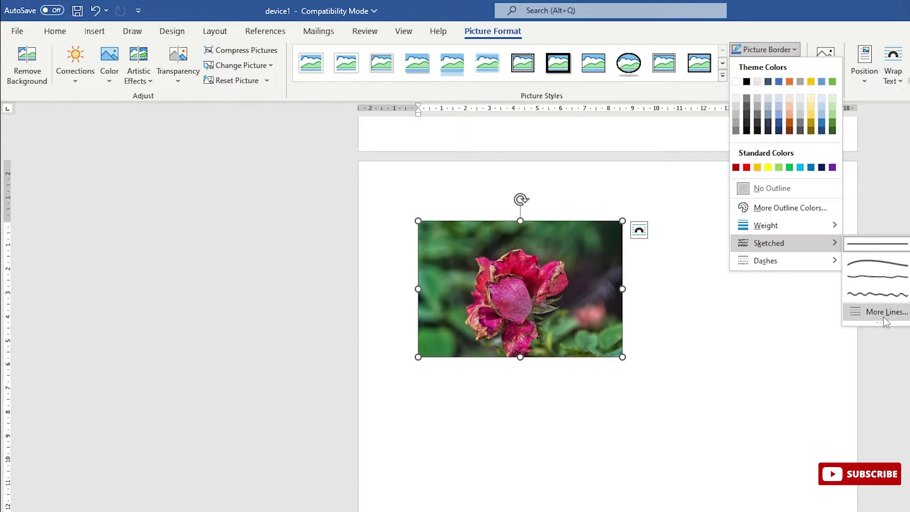
mouse_move(820, 260)
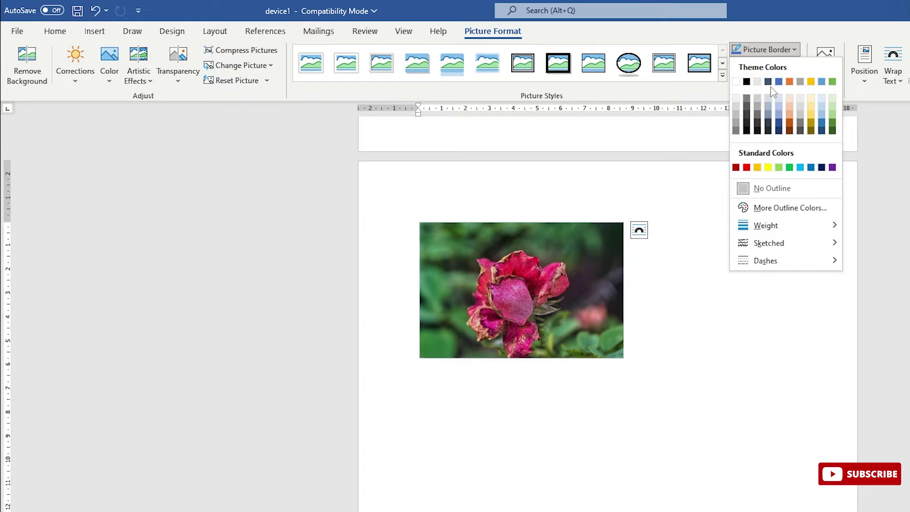
click(782, 49)
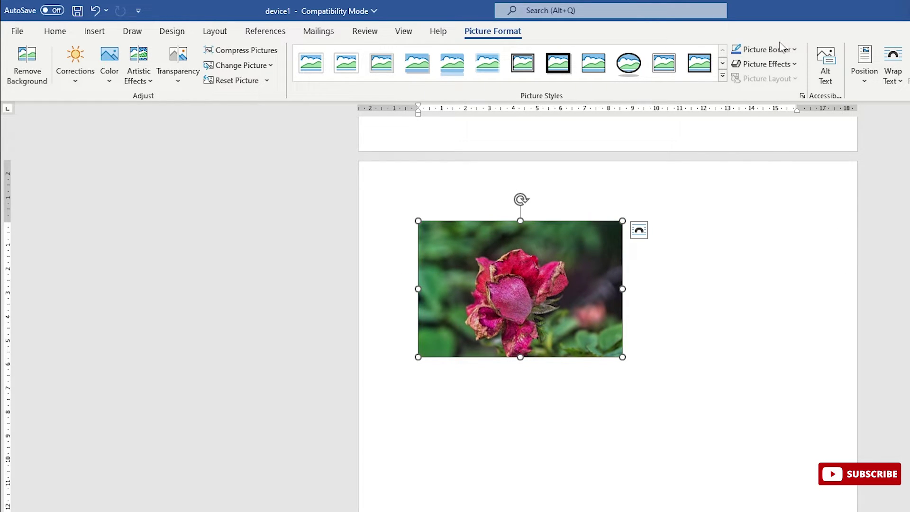
Step: Preview the preset, shadow, reflection, glow, soft edge and bevel effects on the flower picture without applying any
click(796, 71)
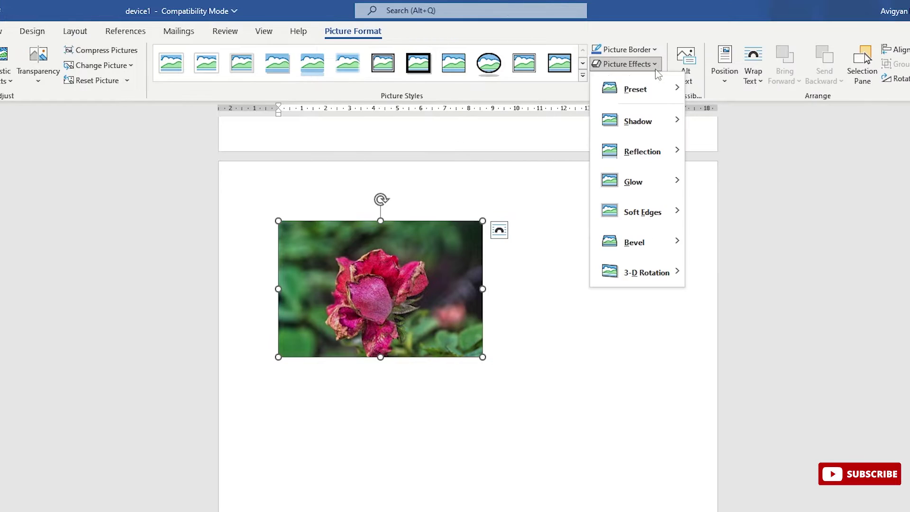
mouse_move(637, 89)
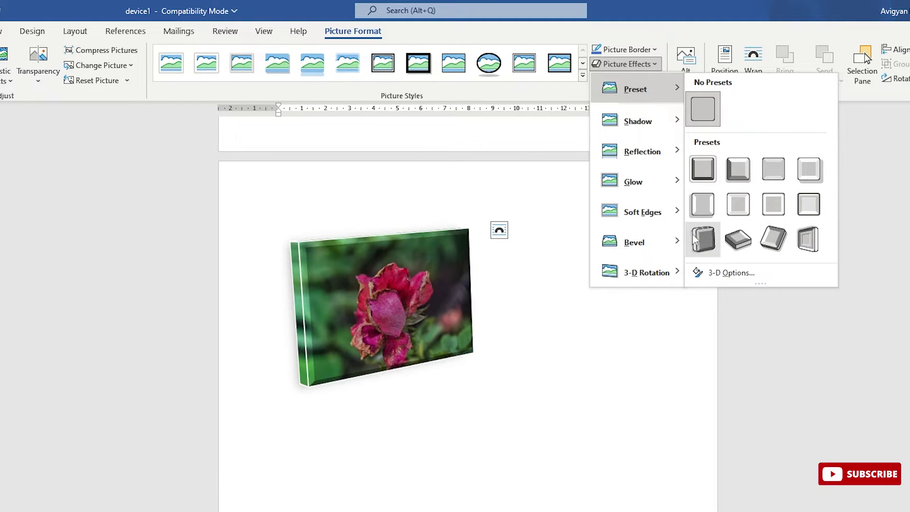
mouse_move(670, 122)
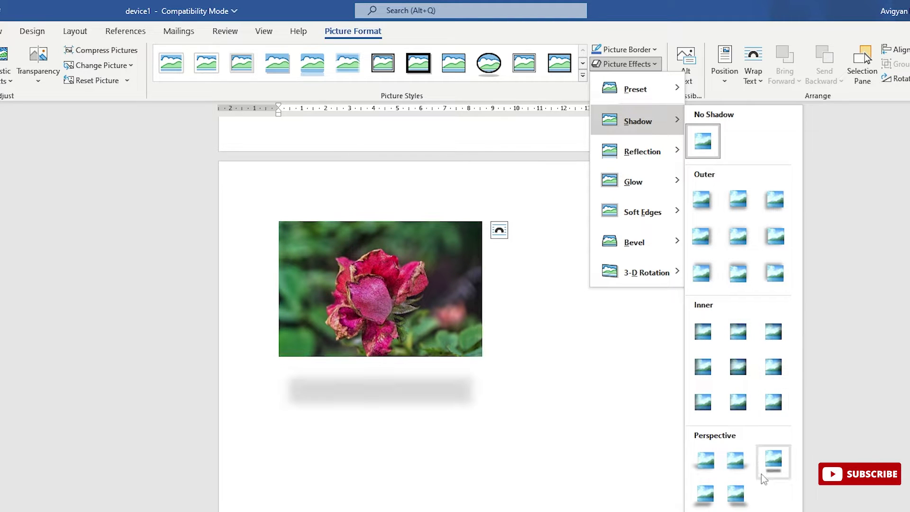
mouse_move(654, 150)
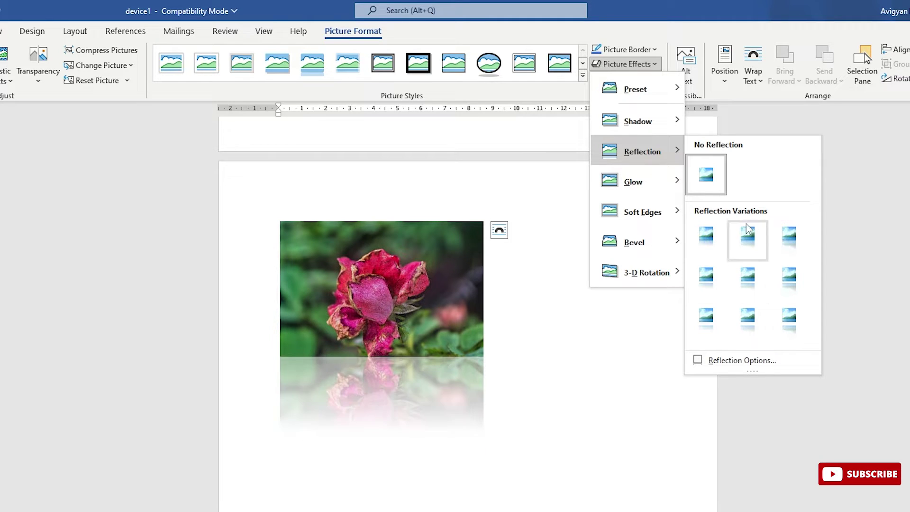
mouse_move(675, 185)
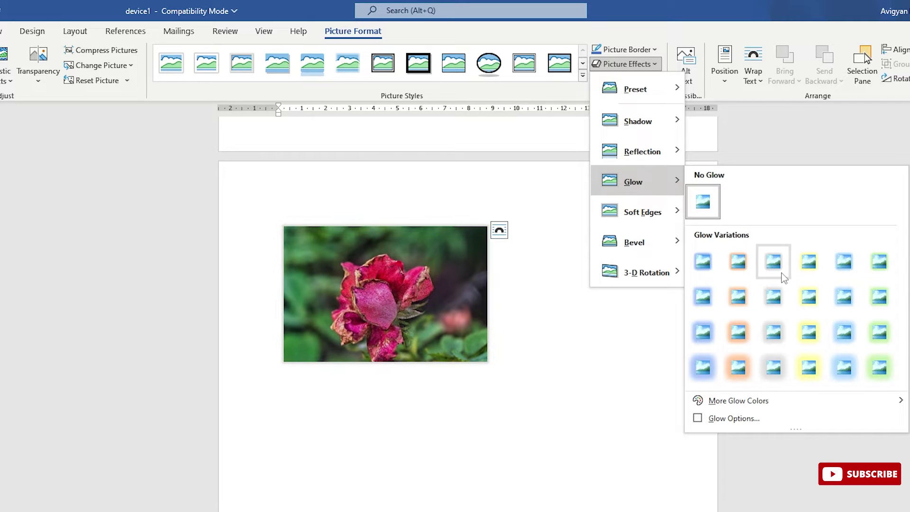
mouse_move(673, 212)
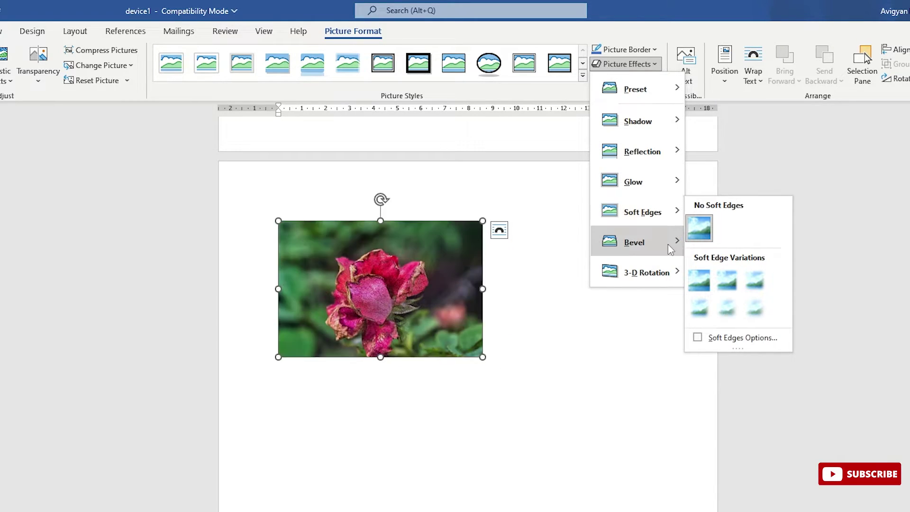
mouse_move(673, 242)
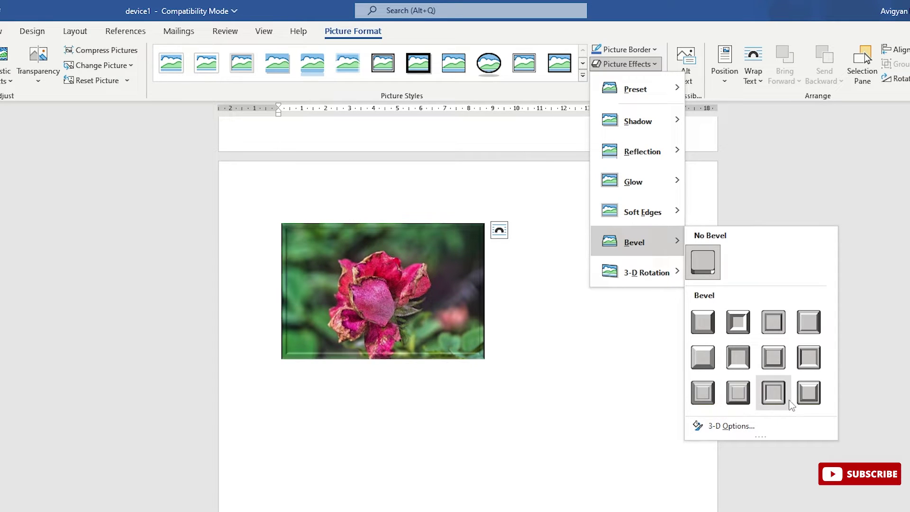
Step: Try a parallel 3-D rotation on the flower picture and clear it with the No Presets effect
mouse_move(670, 269)
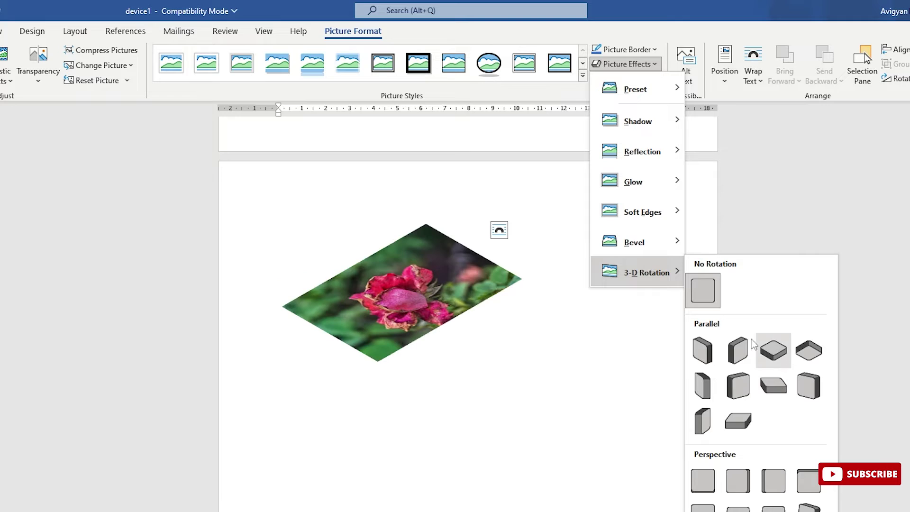
click(707, 430)
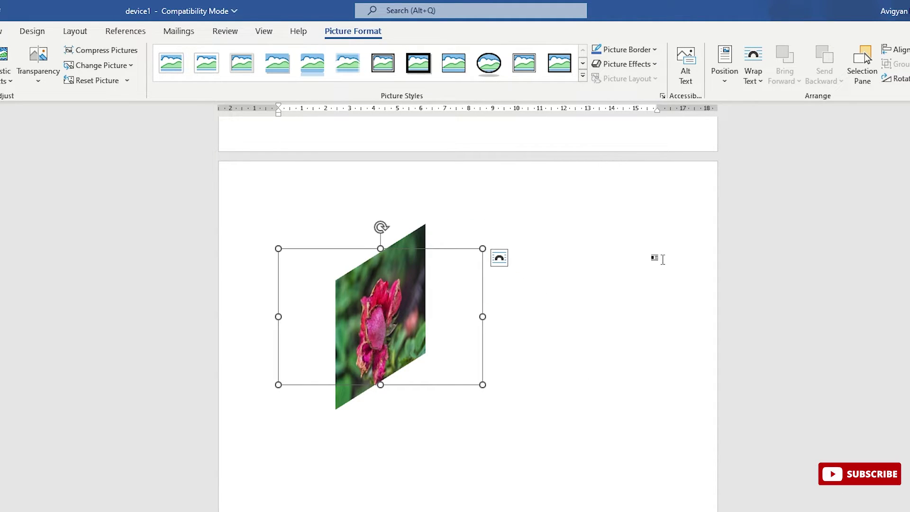
click(654, 66)
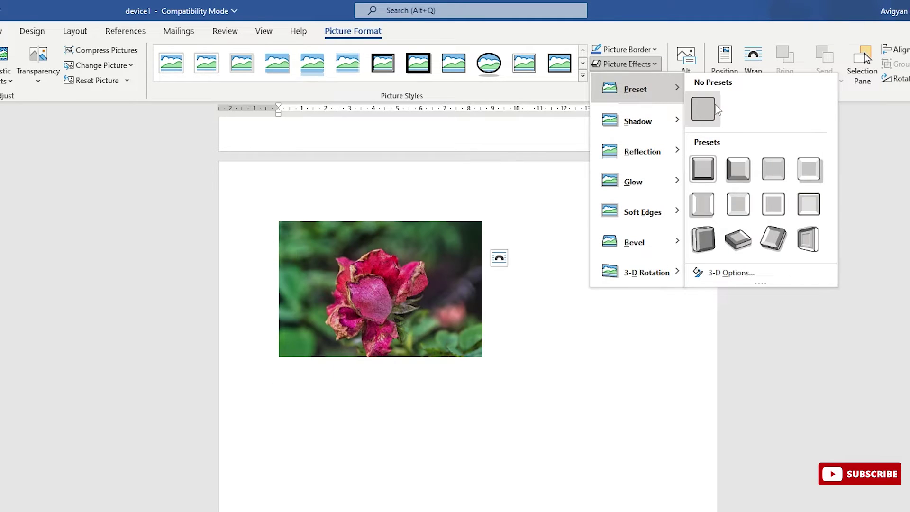
click(717, 109)
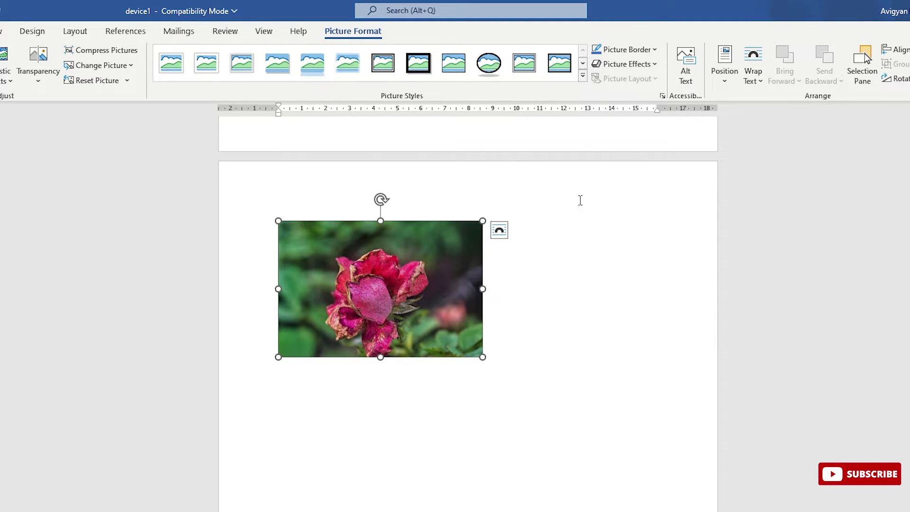
Step: Open the flower picture's alt text settings and delete the picture from the page
click(690, 78)
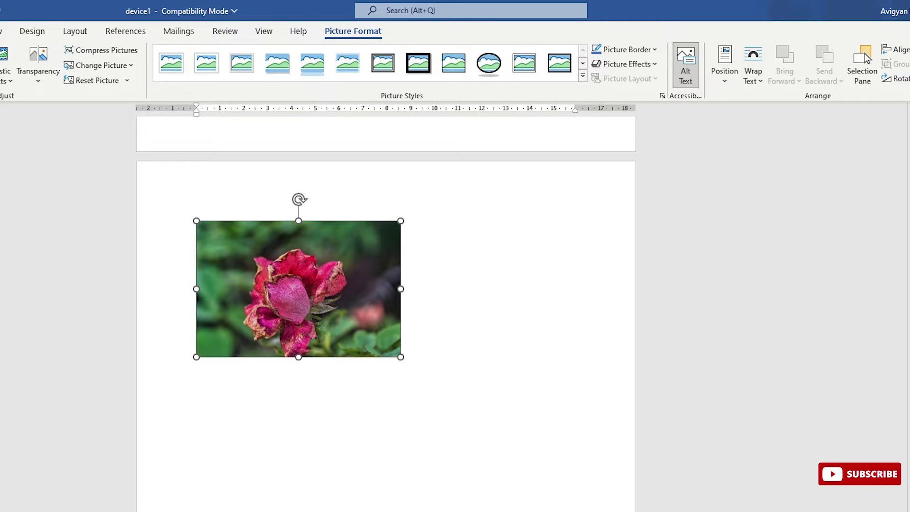
key(Delete)
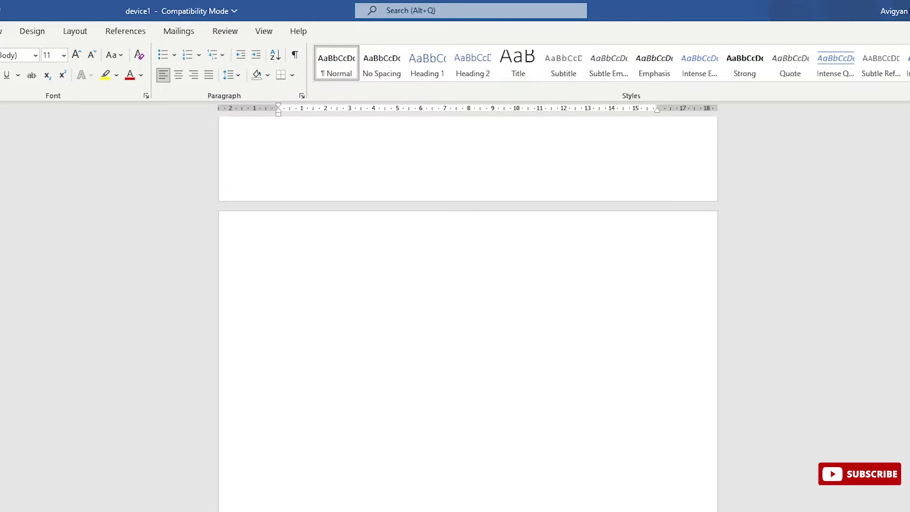
Step: Insert IMG_0430-CR2_DxO_DeepPRIME from this device within the word "videos" in the first paragraph and shrink it proportionally to about 4.8 cm wide
scroll(468, 312, up, 10)
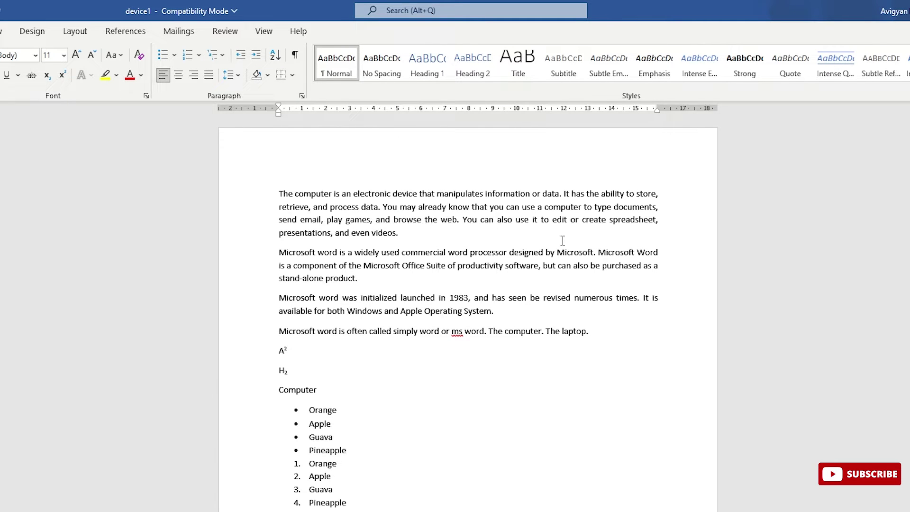
click(383, 232)
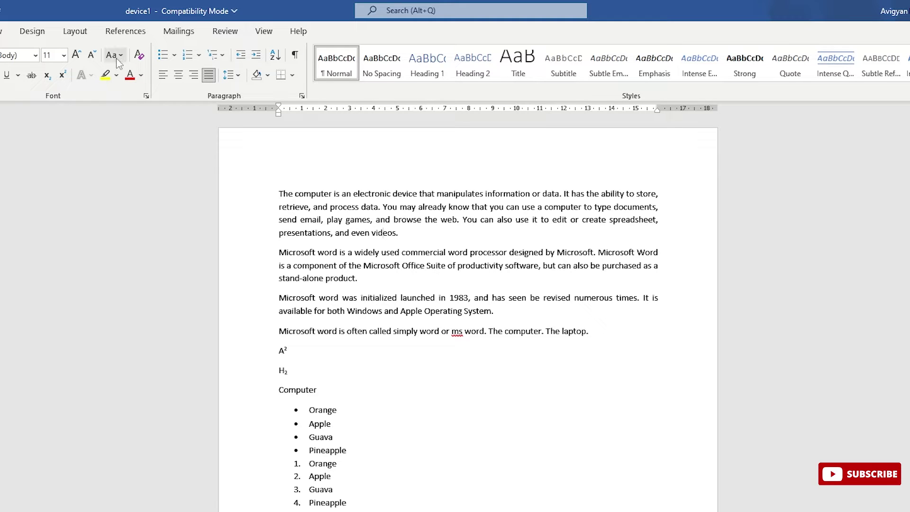
click(1, 31)
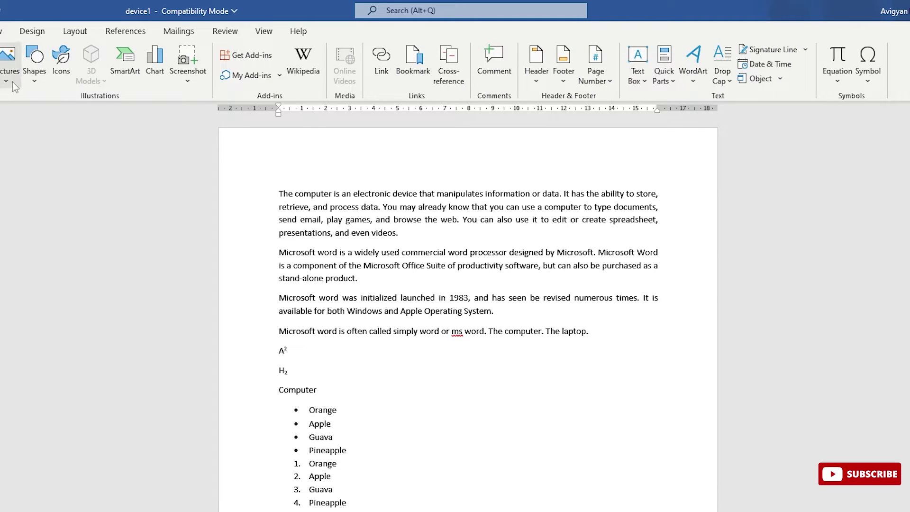
click(7, 76)
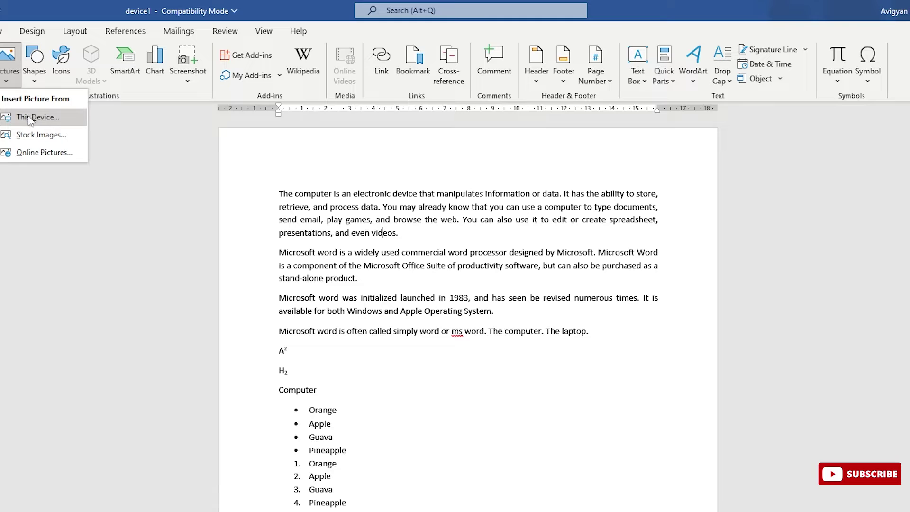
click(28, 117)
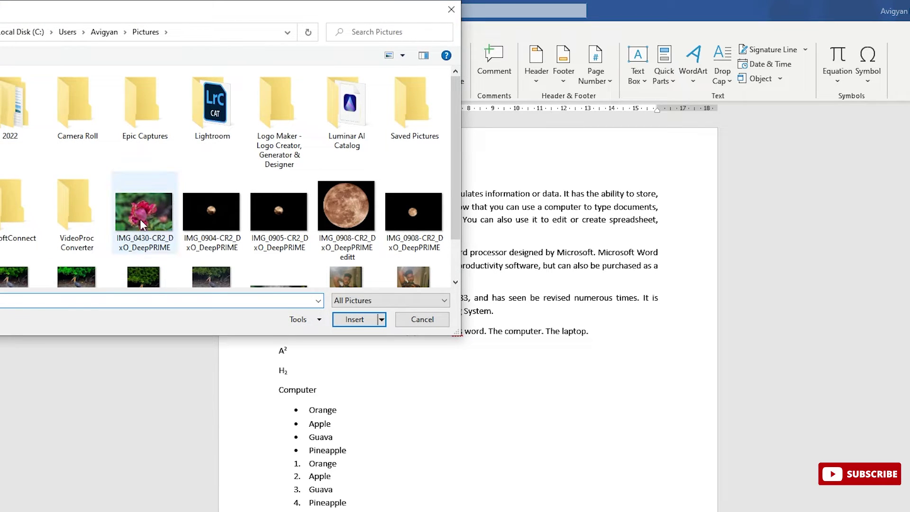
click(141, 219)
click(355, 318)
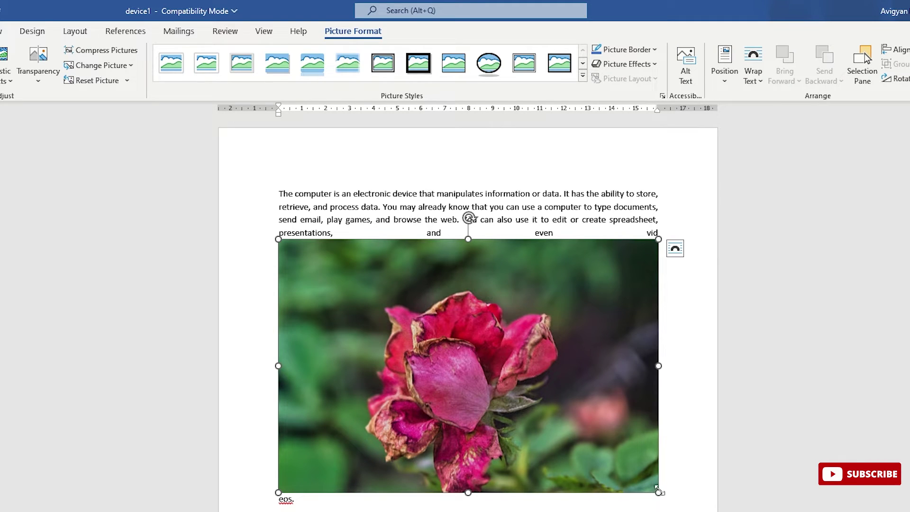
drag(658, 492, 497, 303)
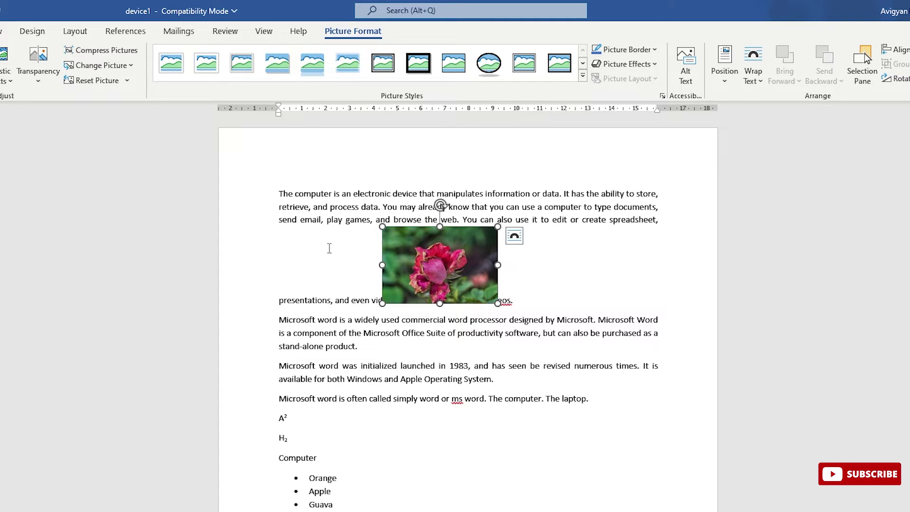
Step: Preview the text wrapping and page position options for the inline flower picture
click(758, 79)
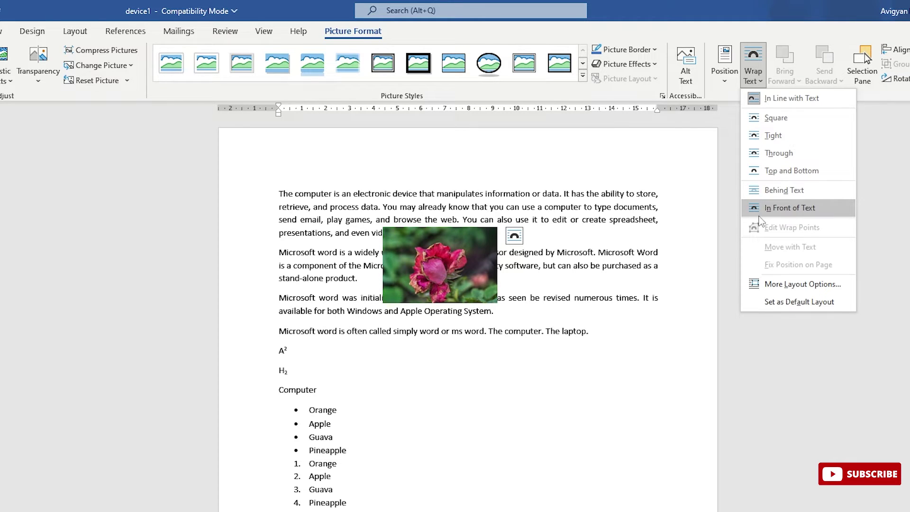
click(758, 81)
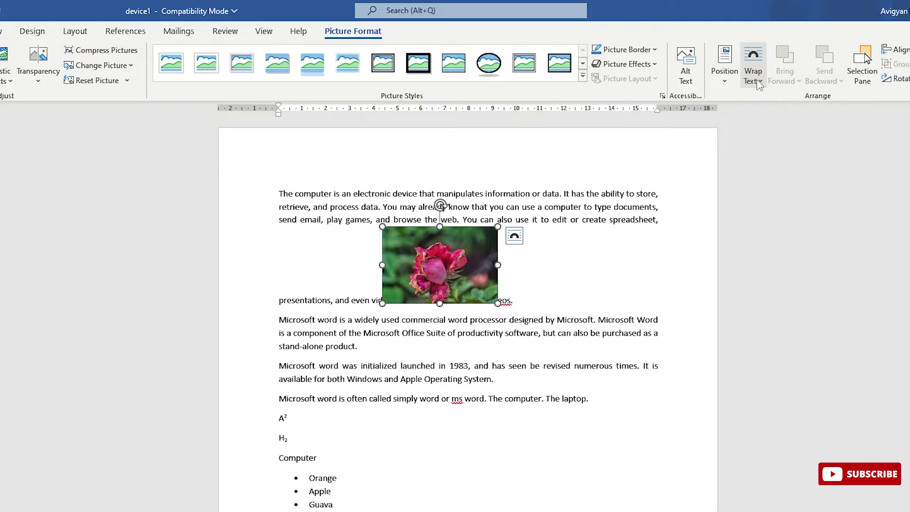
click(726, 82)
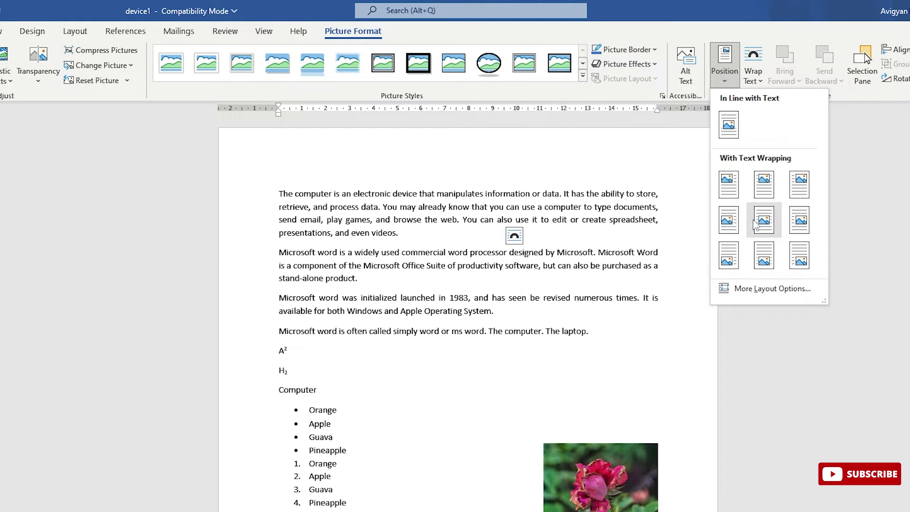
click(763, 184)
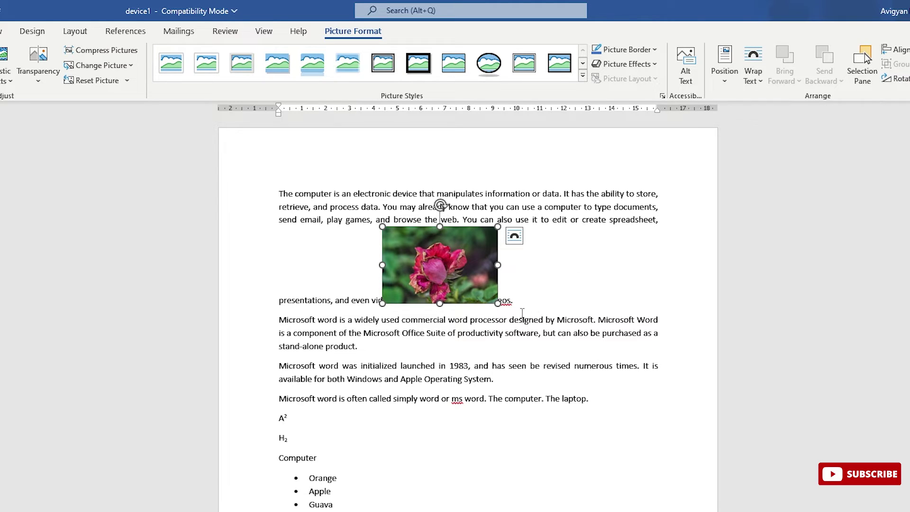
Step: Enlarge the flower picture proportionally to about 8.49 cm wide and crop its right side to a width of about 6.64 cm
drag(497, 301, 586, 361)
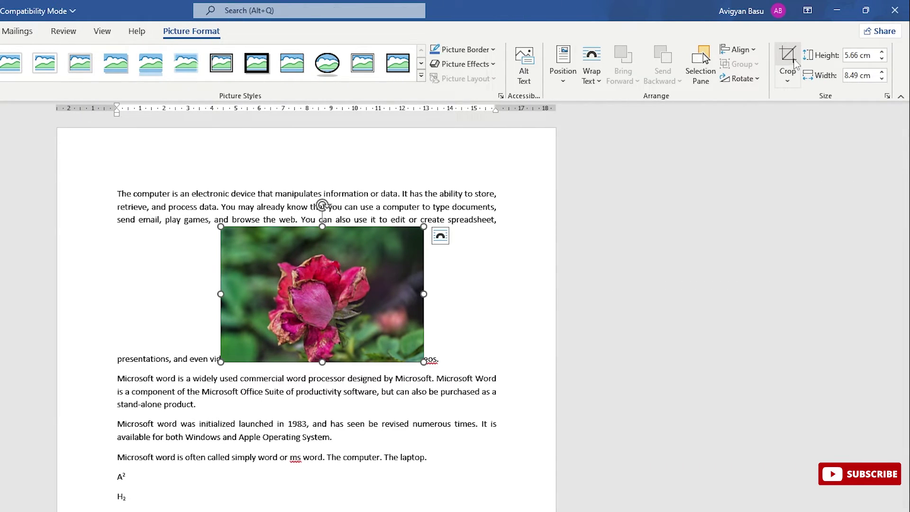
click(796, 57)
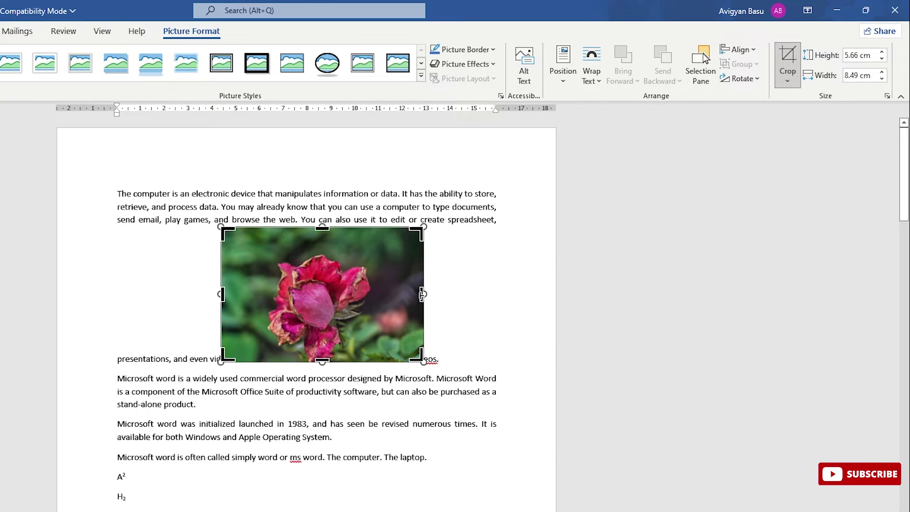
drag(422, 294, 379, 288)
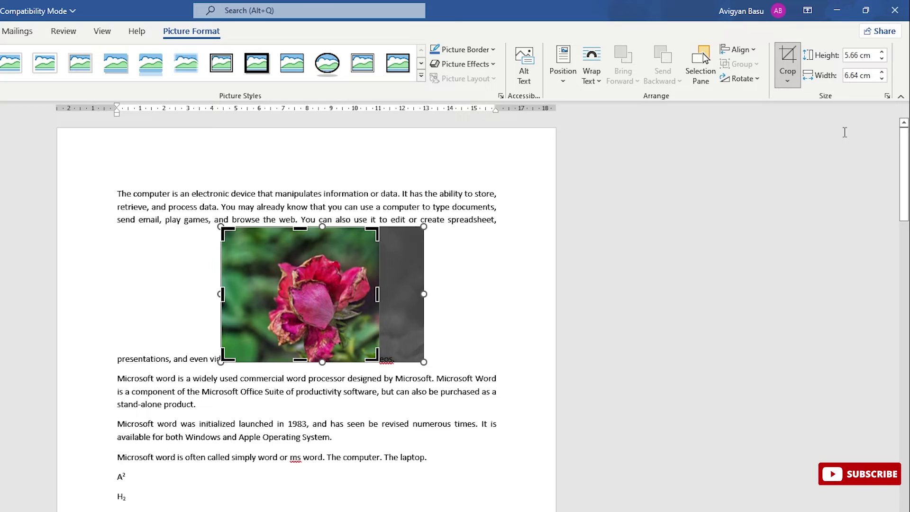
click(796, 57)
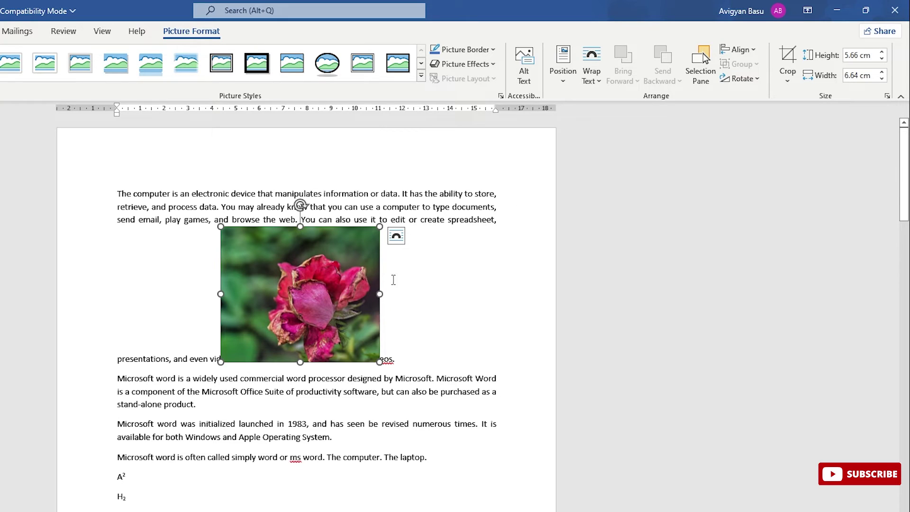
Step: Extend the crop back towards the flower picture's original right edge, giving a width of about 8.44 cm
click(790, 55)
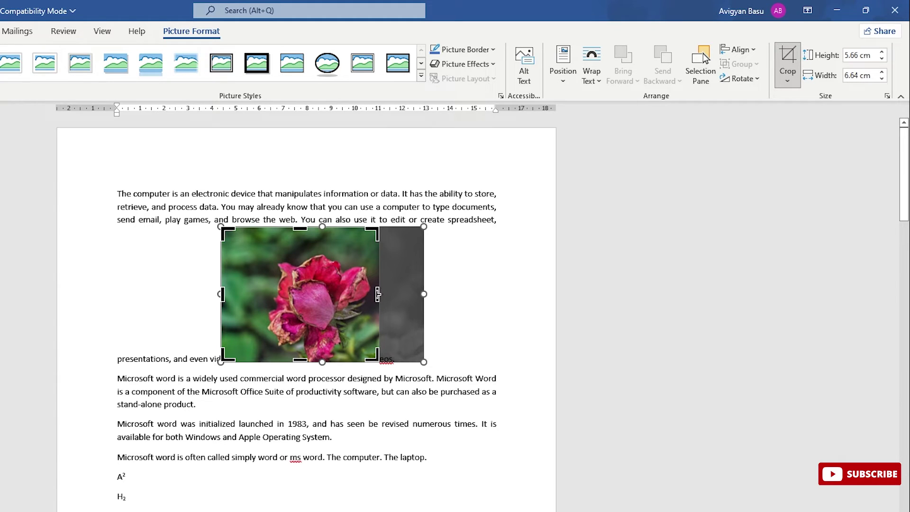
drag(378, 294, 424, 292)
click(788, 66)
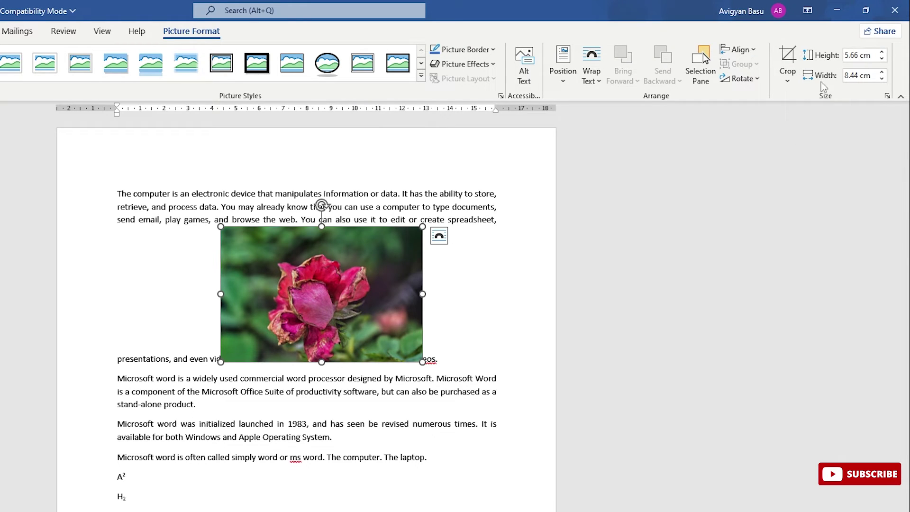
Step: Enlarge the flower picture proportionally by increasing its width in small increments to 9.2 cm
click(883, 75)
click(884, 75)
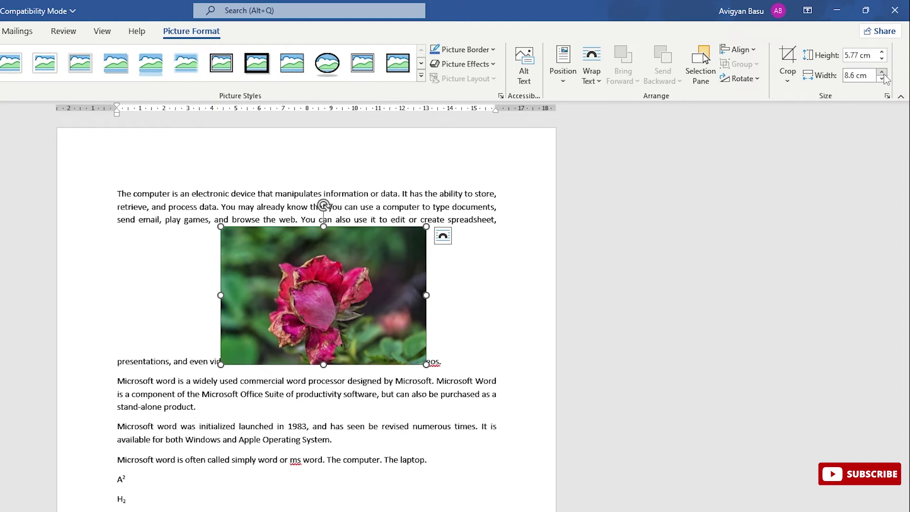
click(884, 75)
click(883, 75)
click(884, 74)
click(883, 74)
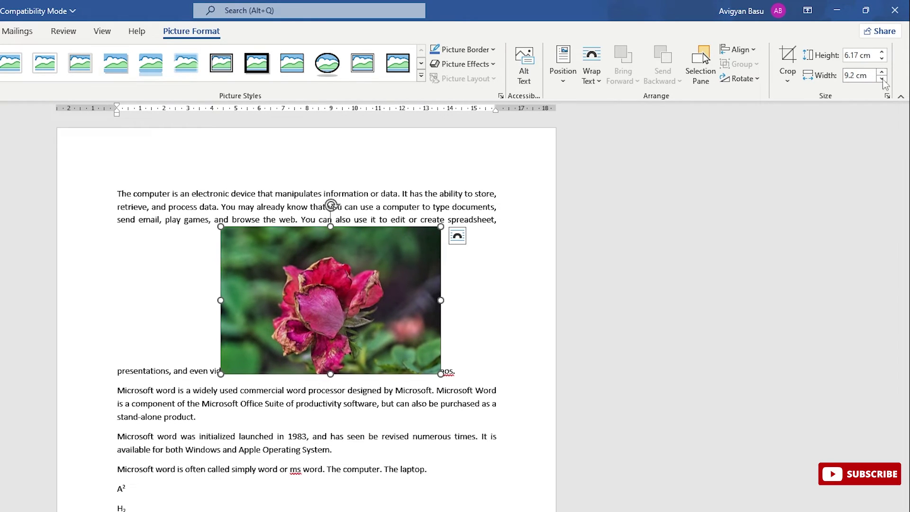
click(883, 75)
Step: Reduce the flower picture's width stepwise to 8.8 cm and shrink it proportionally to about 8.09 cm wide
click(882, 78)
click(882, 78)
click(882, 78)
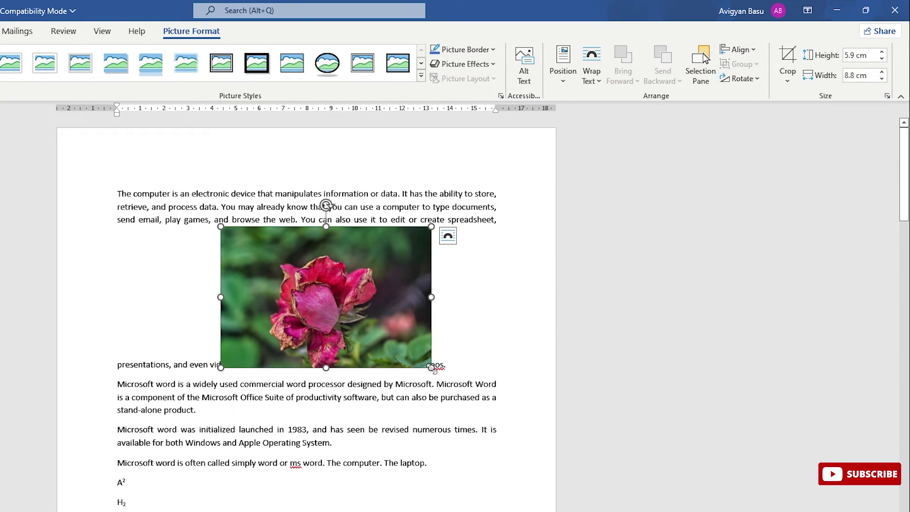
drag(430, 368, 407, 355)
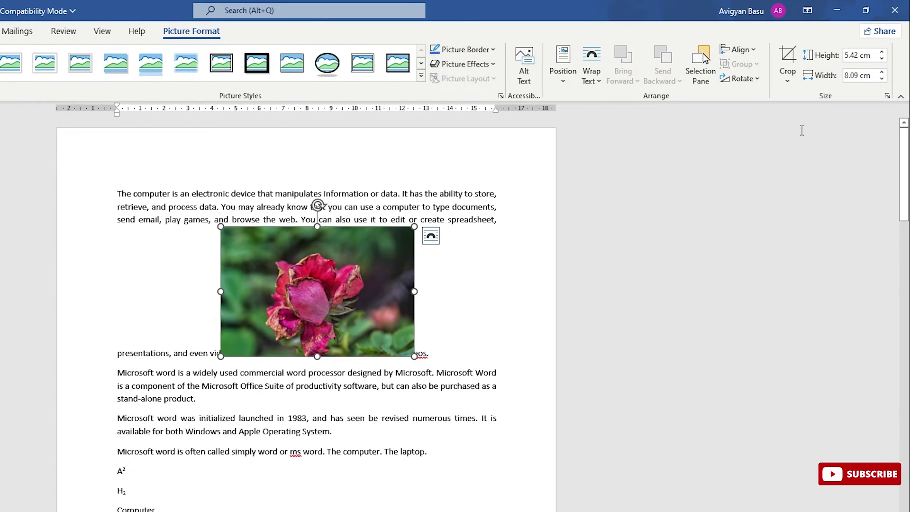
Step: Preview the rotate and flip options for the flower picture and inspect its entry and Show All in the Selection pane
click(756, 80)
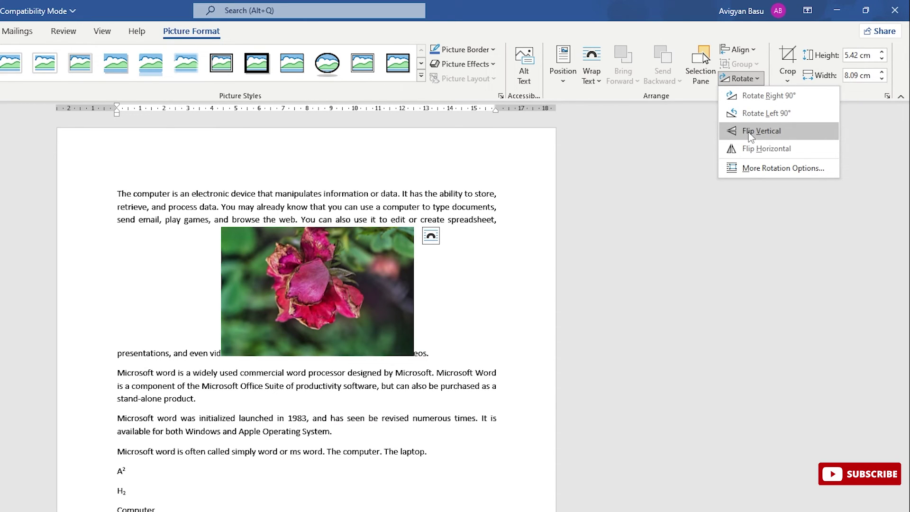
click(742, 79)
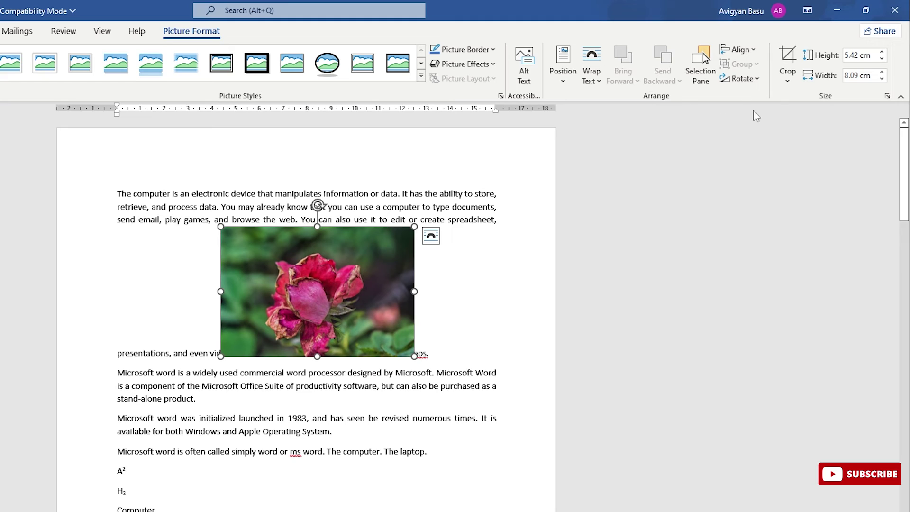
click(709, 84)
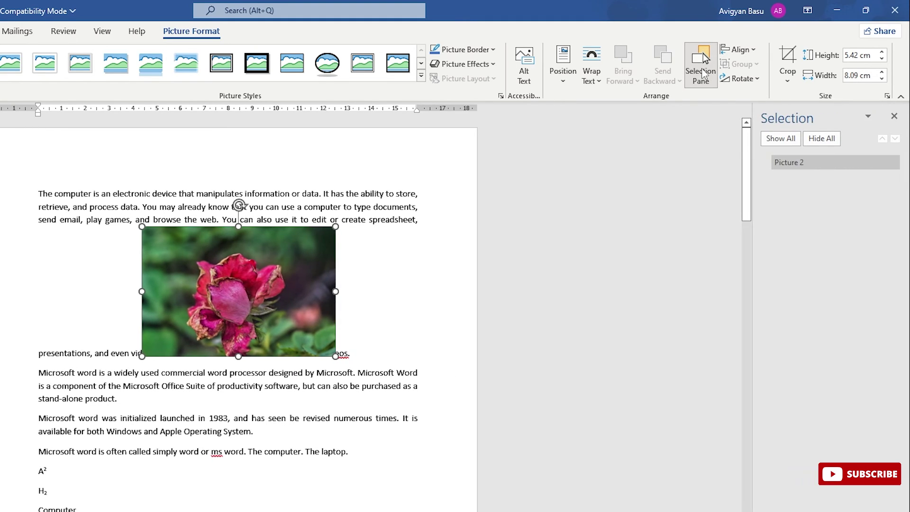
click(789, 163)
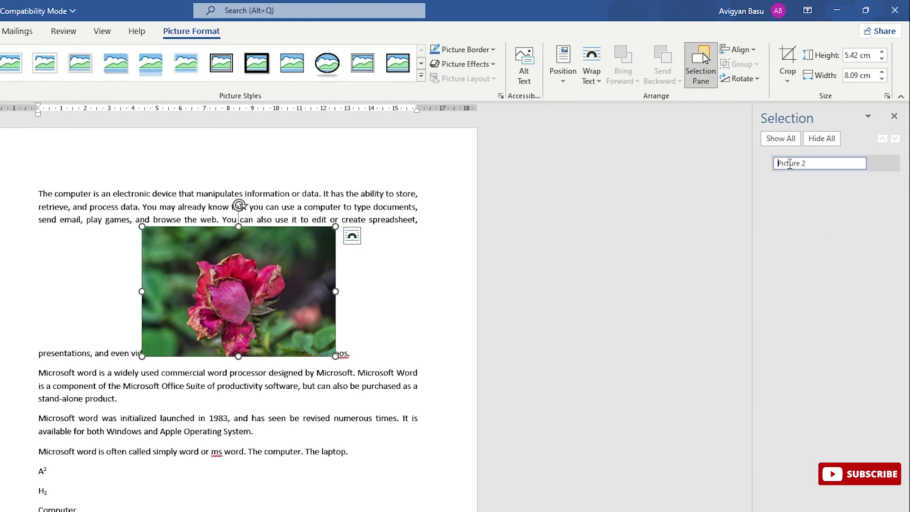
click(780, 138)
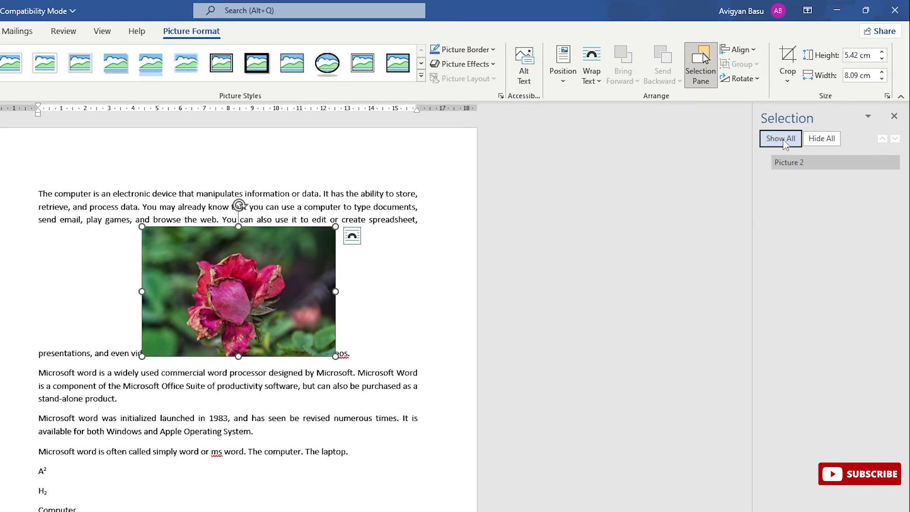
click(894, 116)
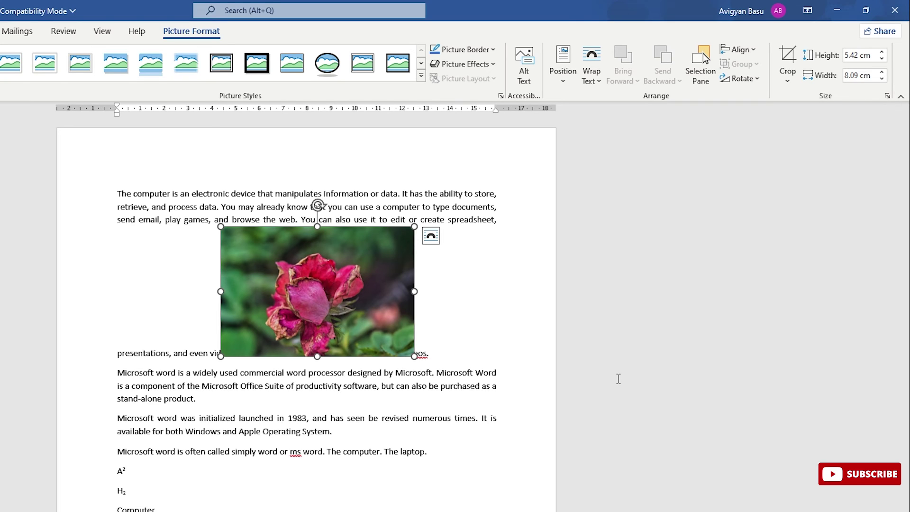
Step: Delete the flower picture from the first paragraph and start inserting another picture there
key(Delete)
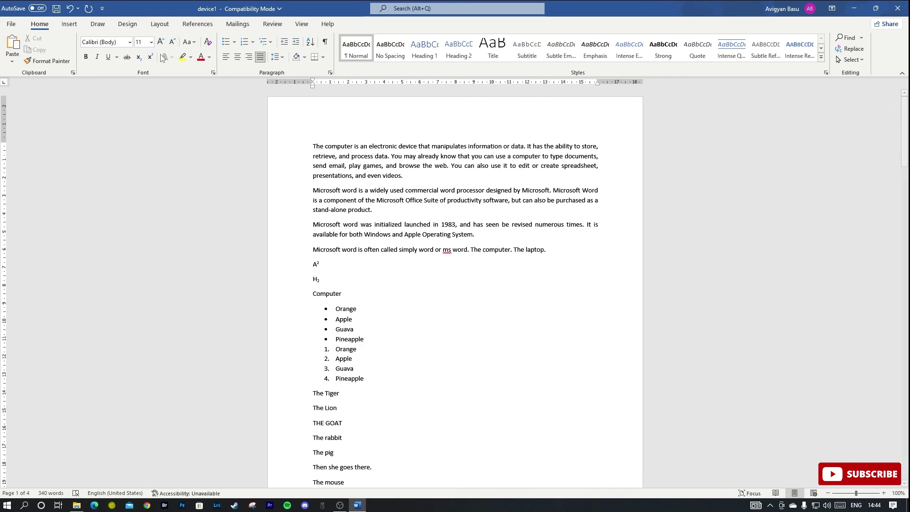
click(69, 23)
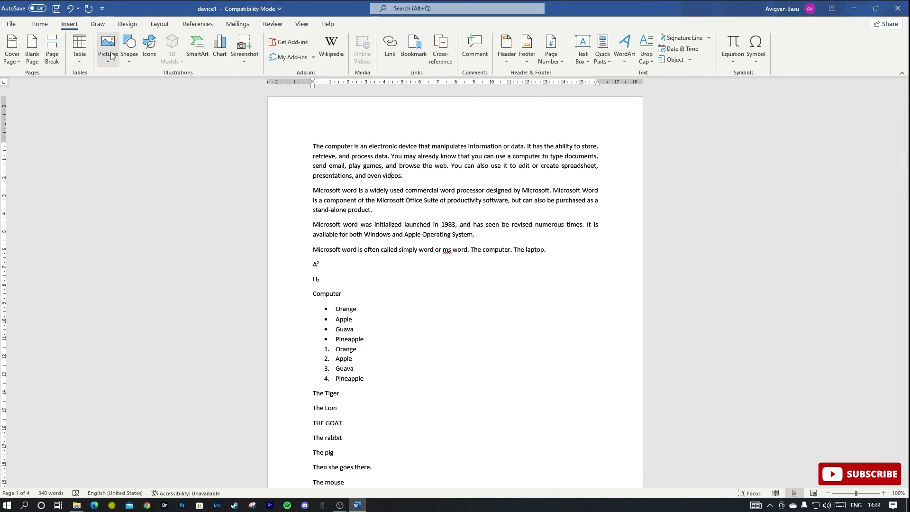